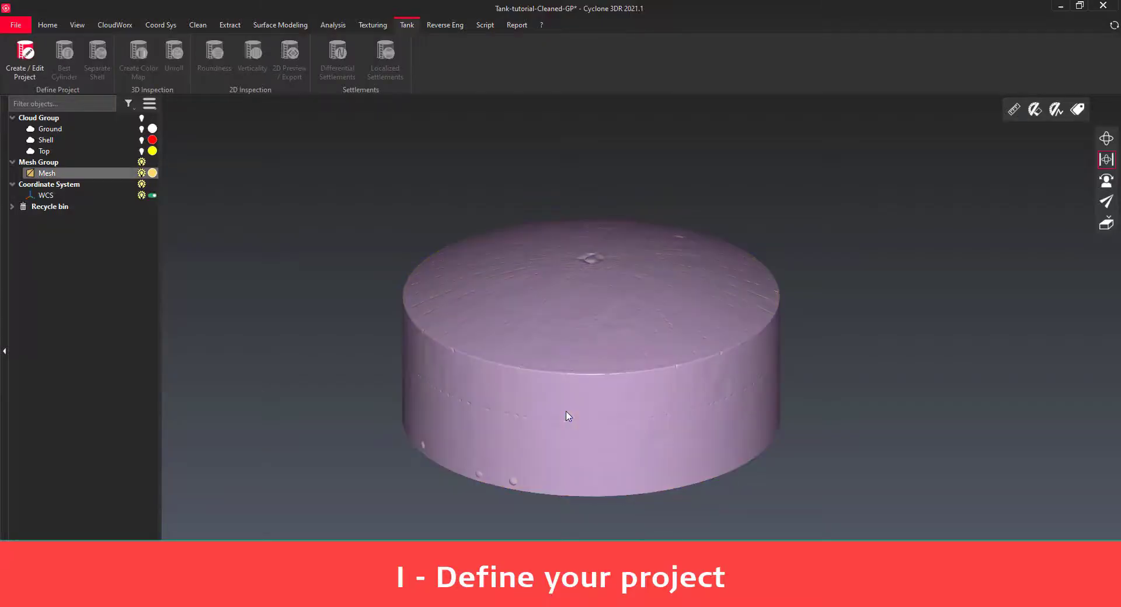
- Name the project 'Tank Project Tutorial' and pick orientation and elevation reference points on the tank
click(25, 58)
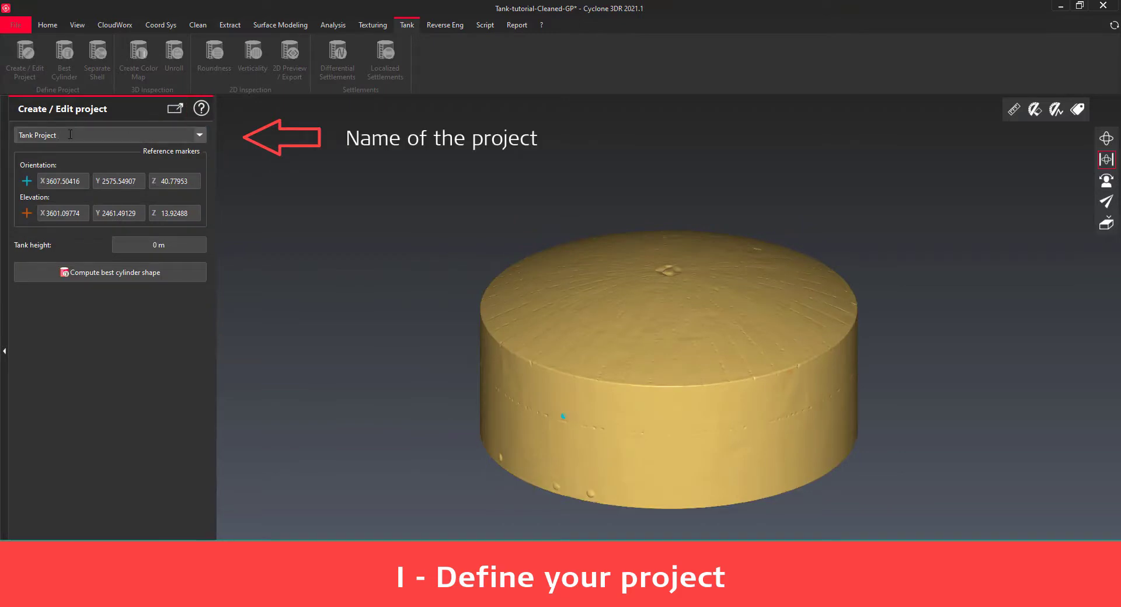
text(Tutorial)
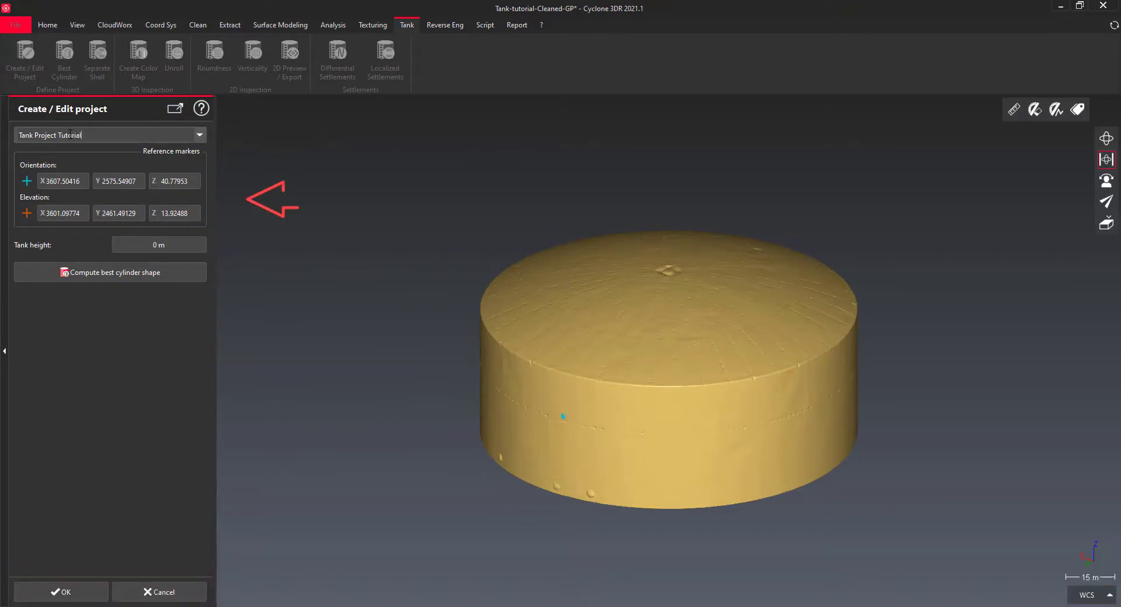
click(26, 181)
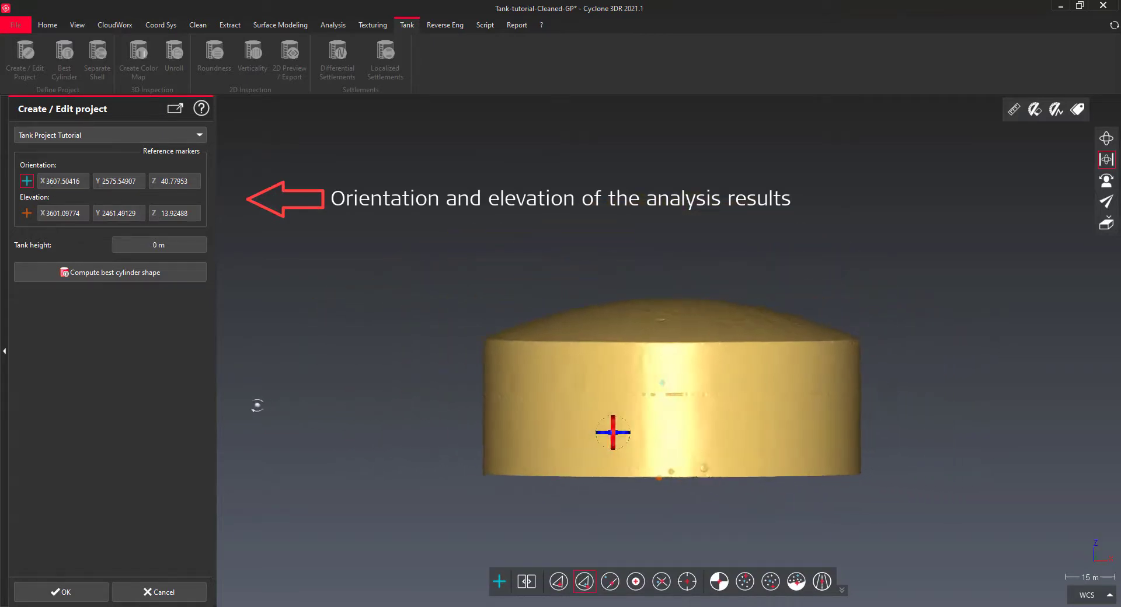
click(638, 463)
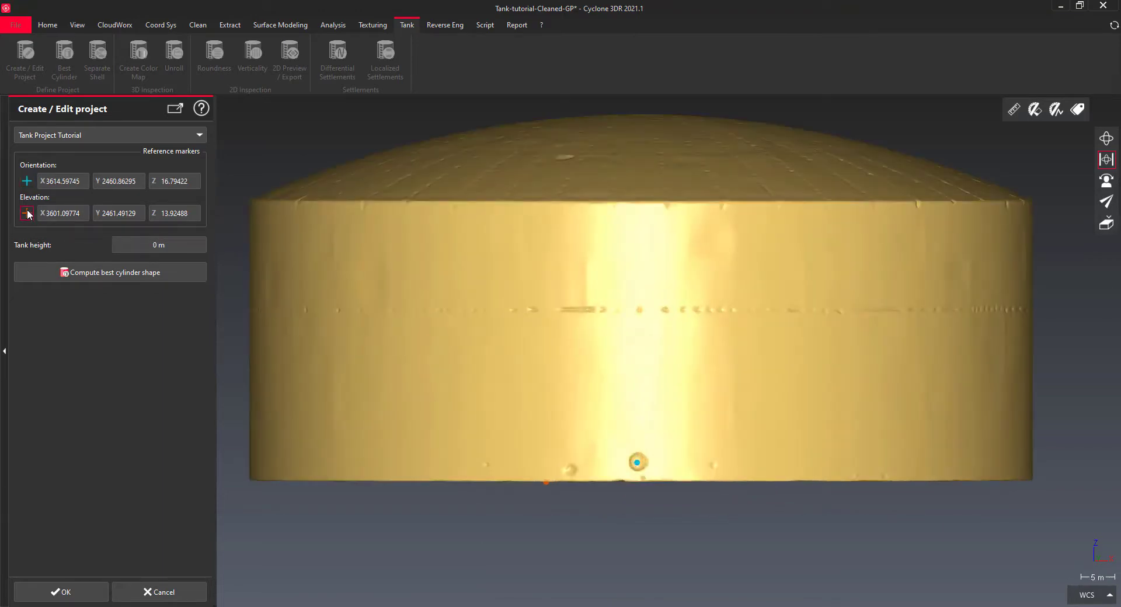
click(26, 213)
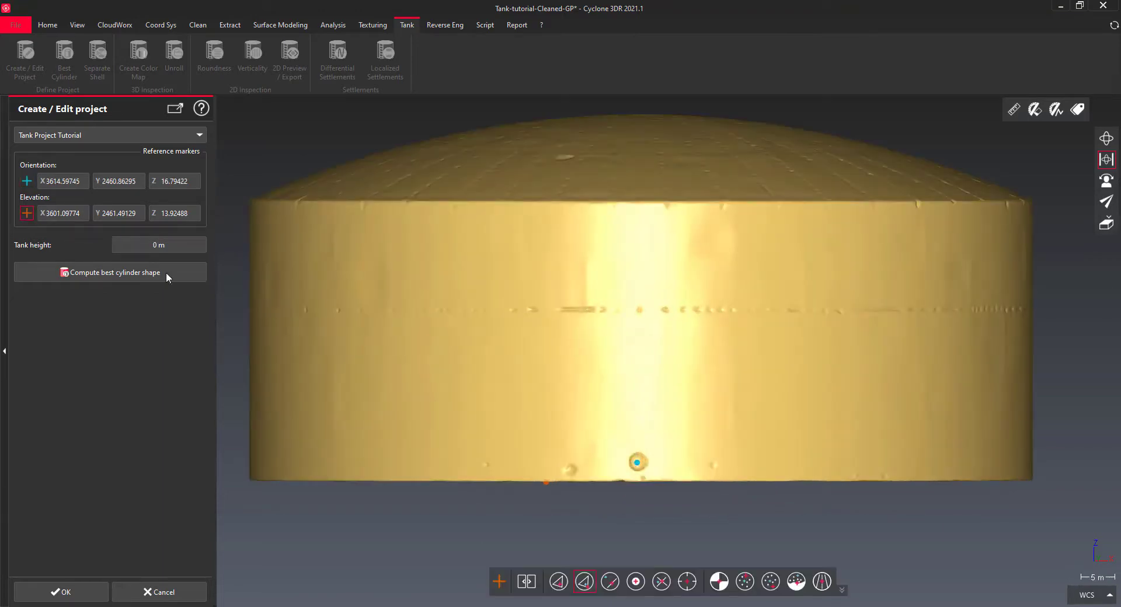
click(636, 479)
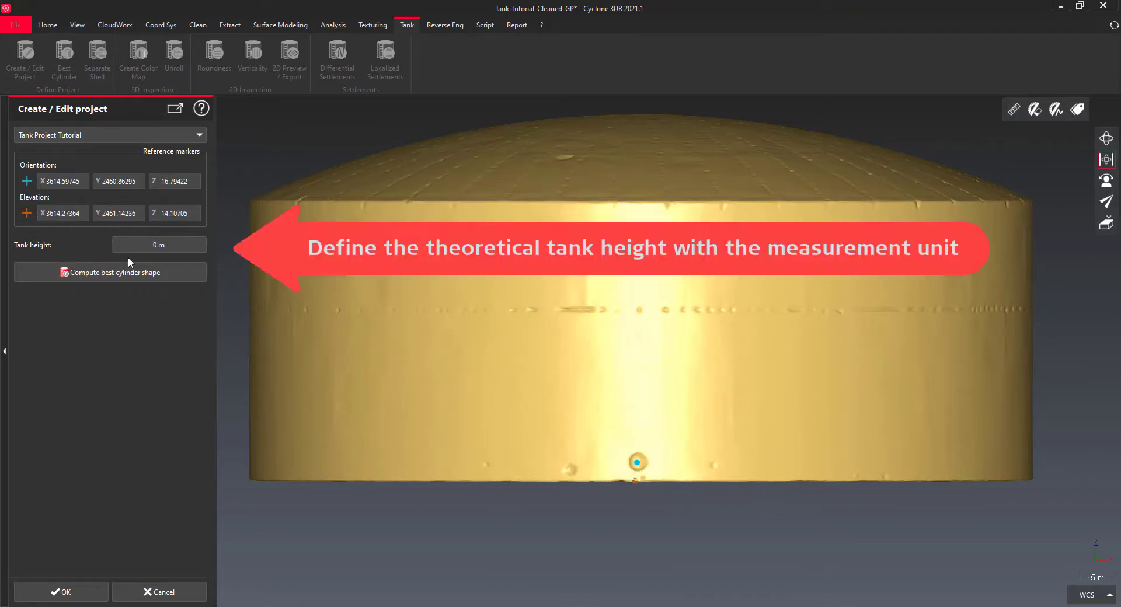
- Set the tank height to 10 m
click(150, 246)
text(1)
click(153, 263)
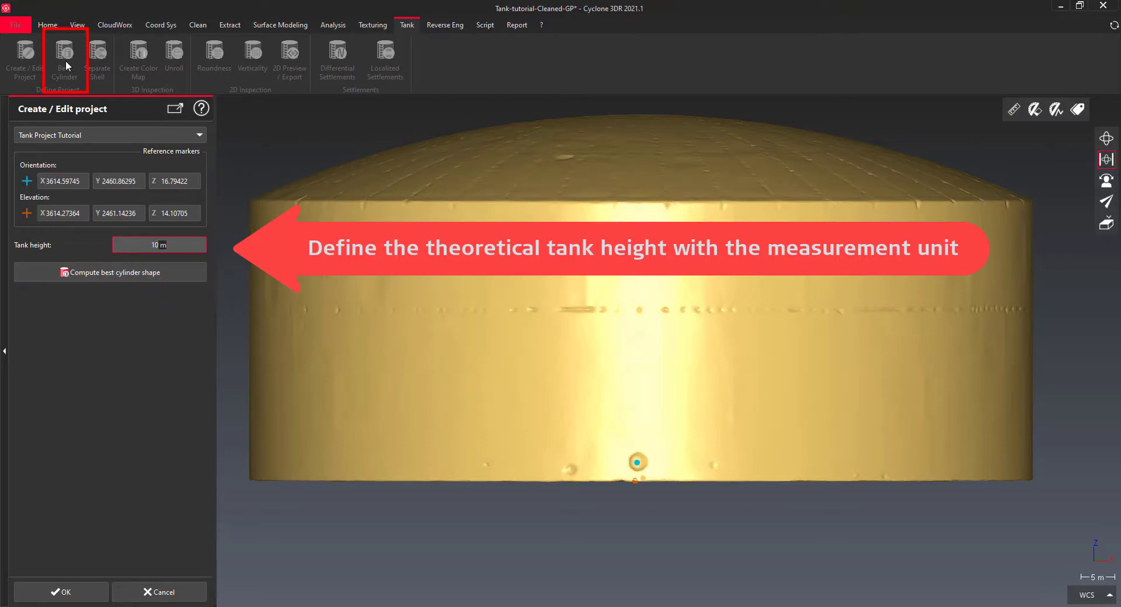
- Compute the best-fit cylinder with API 653 tolerance and Automatic extraction, then accept it
click(97, 275)
click(97, 273)
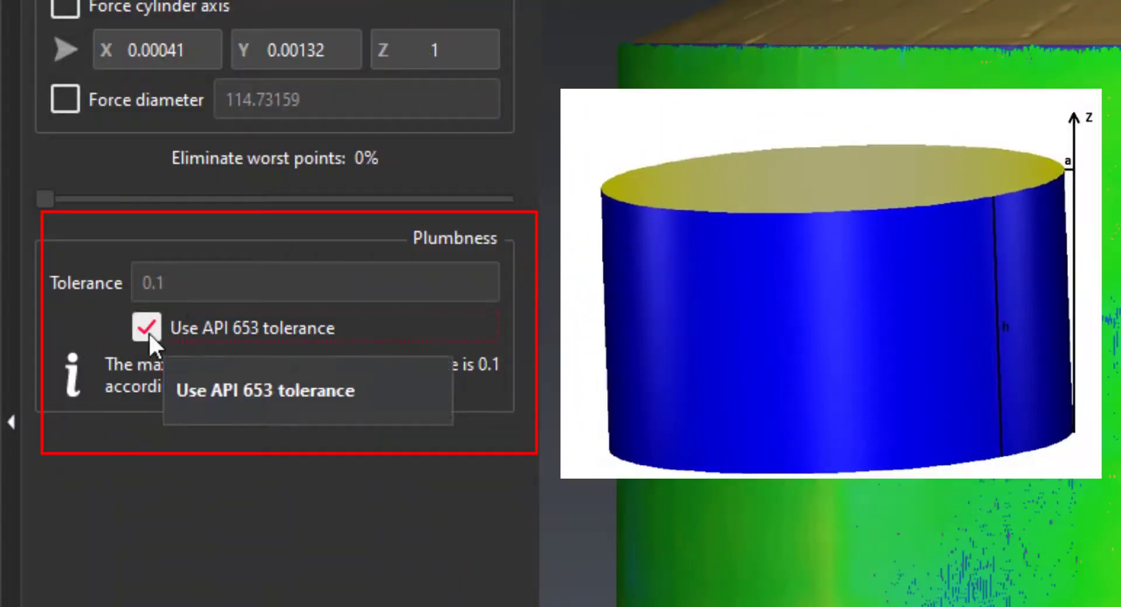
click(147, 330)
key(BackSpace)
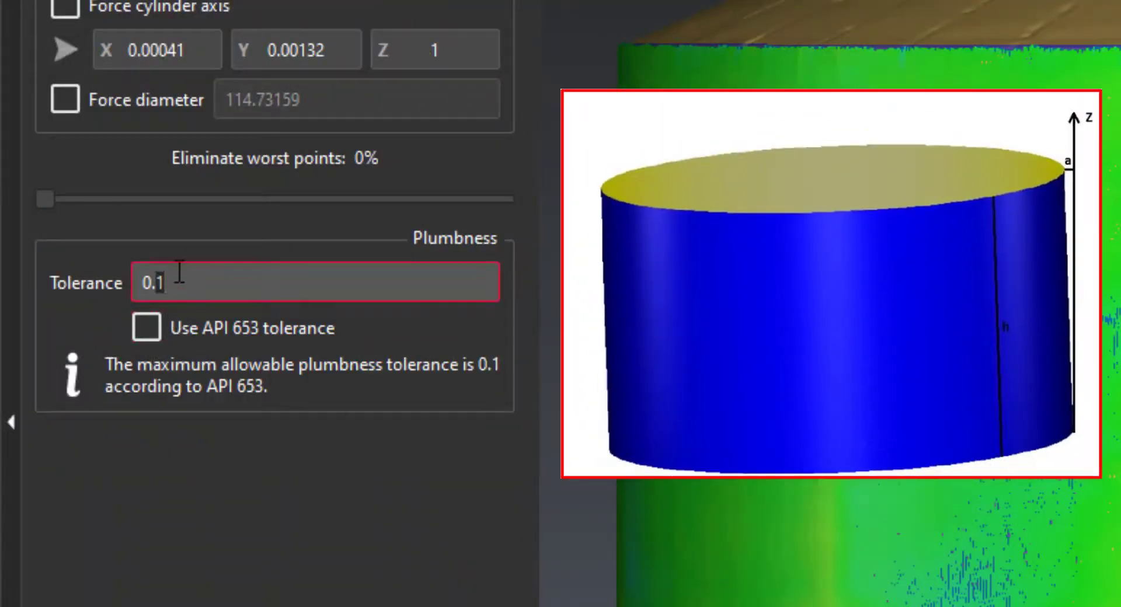
text(05)
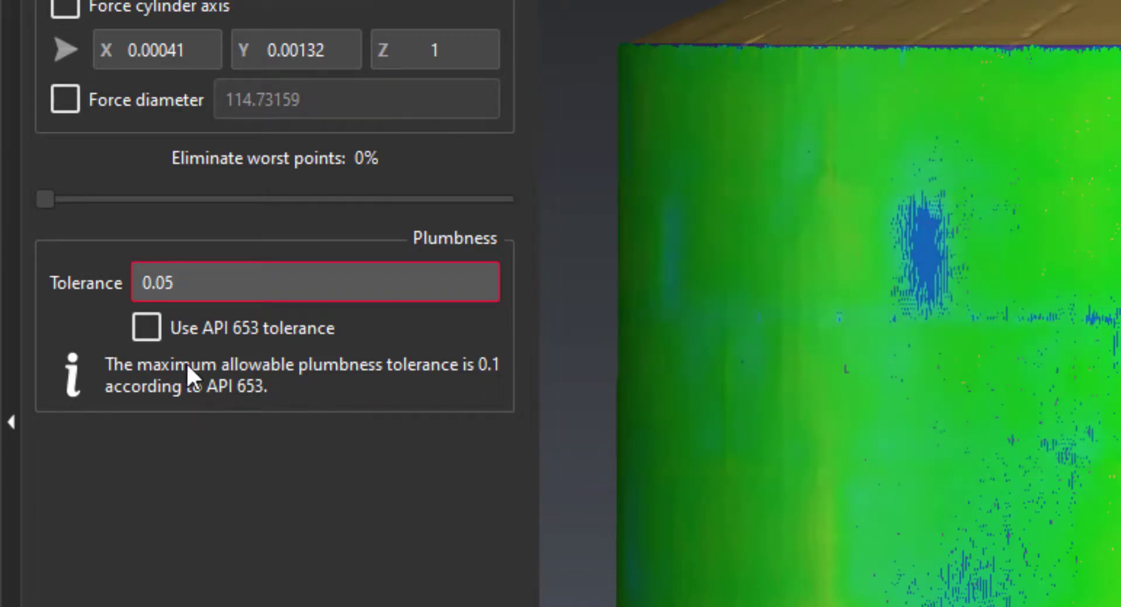
click(150, 326)
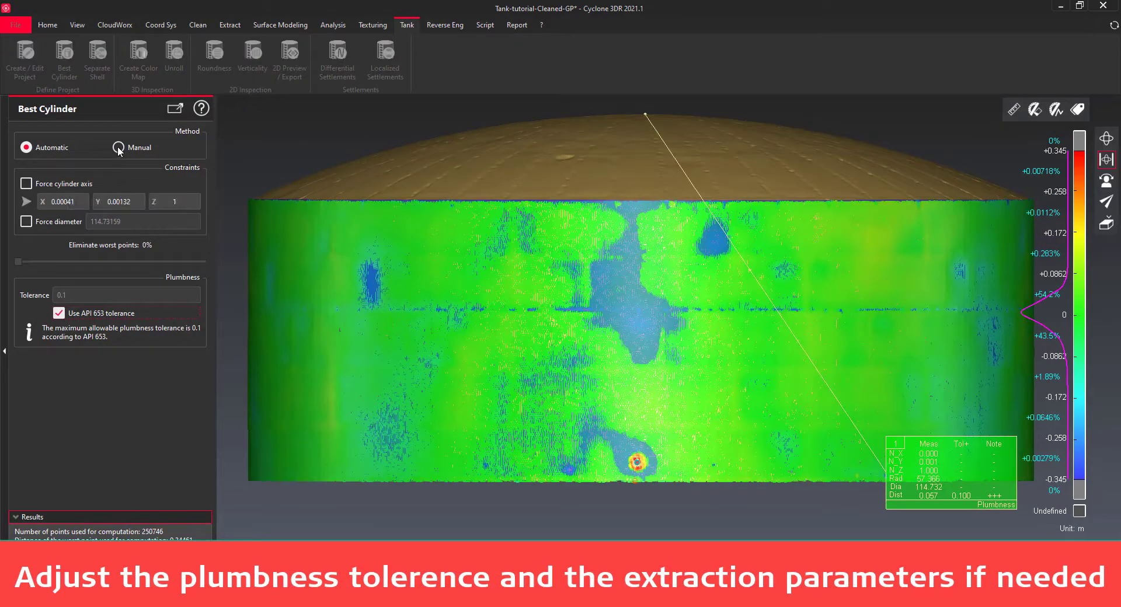
click(119, 148)
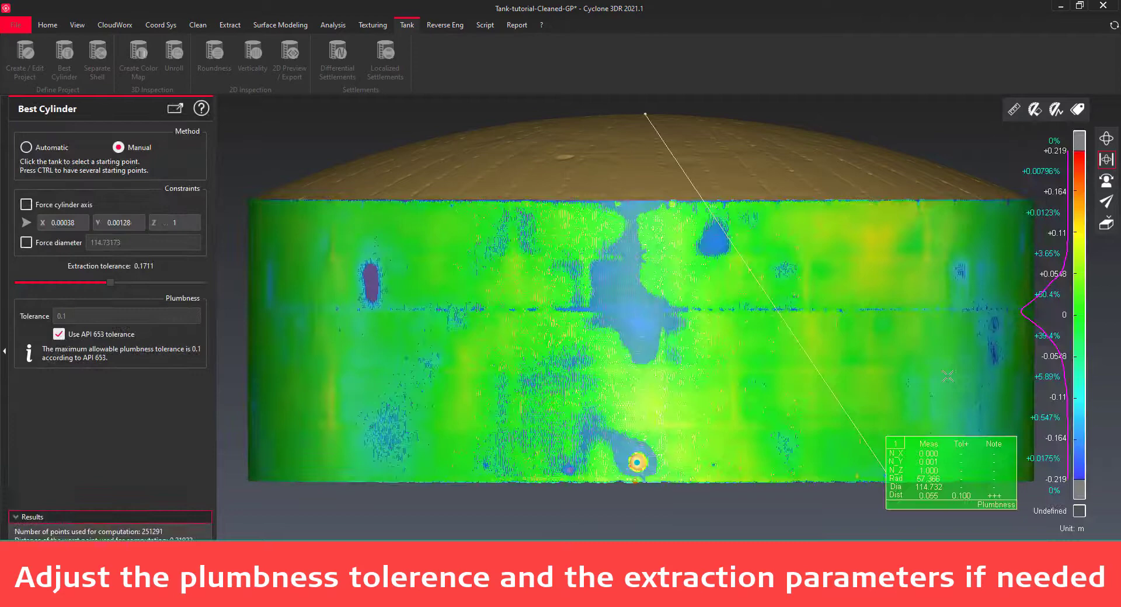
click(50, 148)
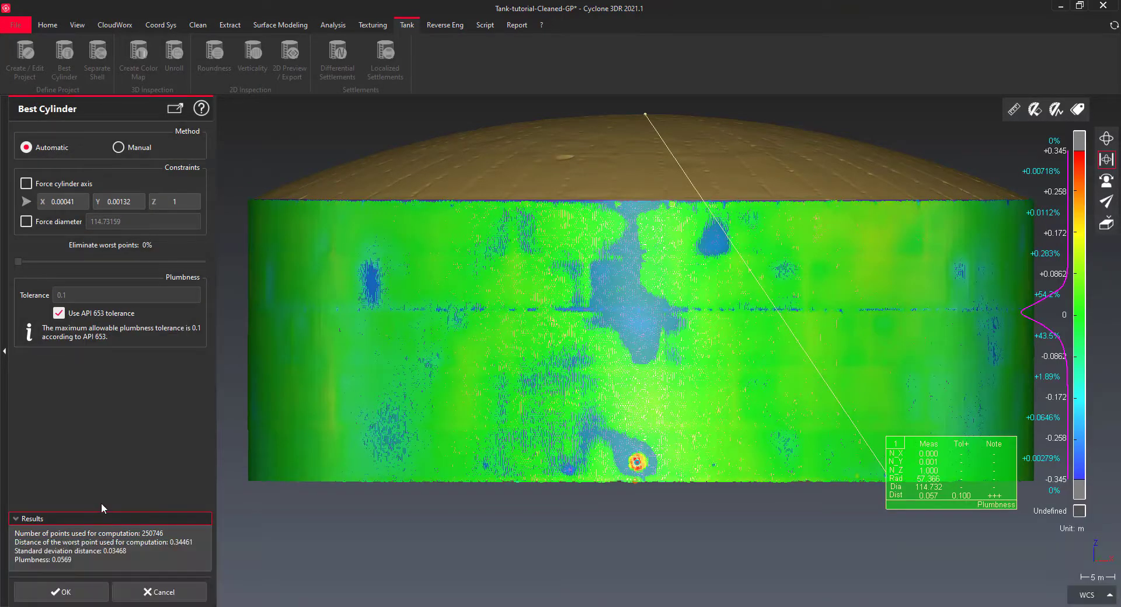
click(65, 592)
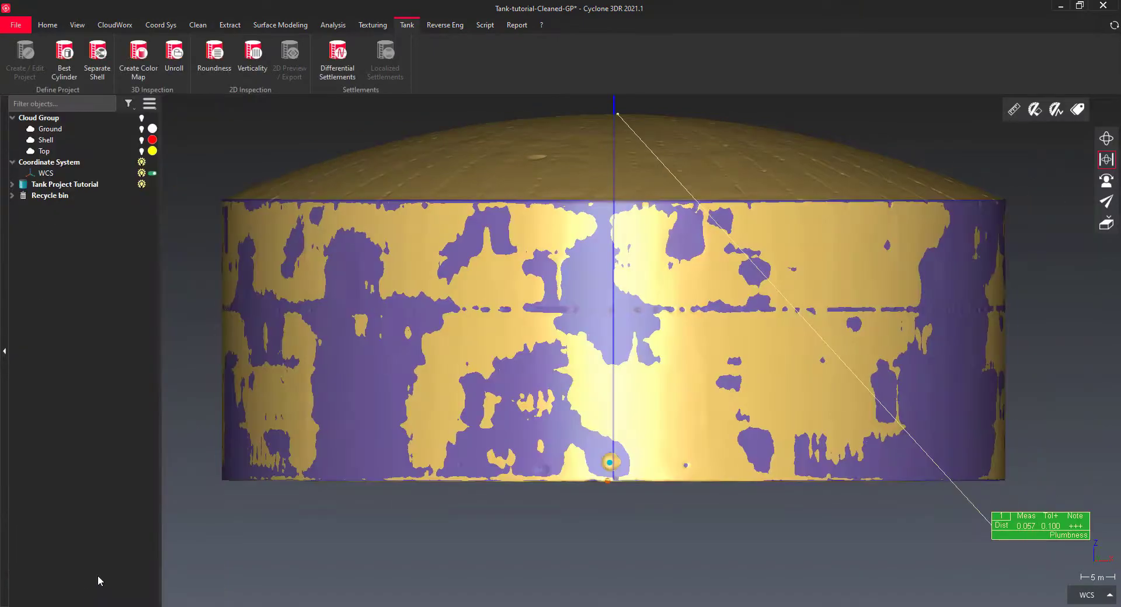
- Expand Tank Project Tutorial in the tree, then reopen and close its Create / Edit Project settings
click(12, 185)
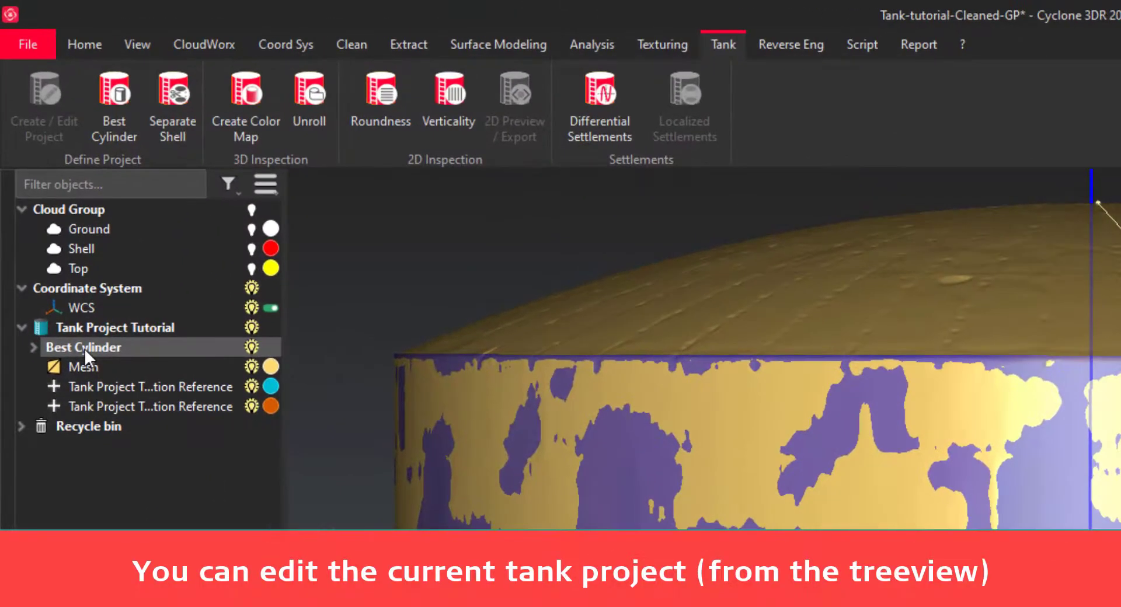
click(47, 128)
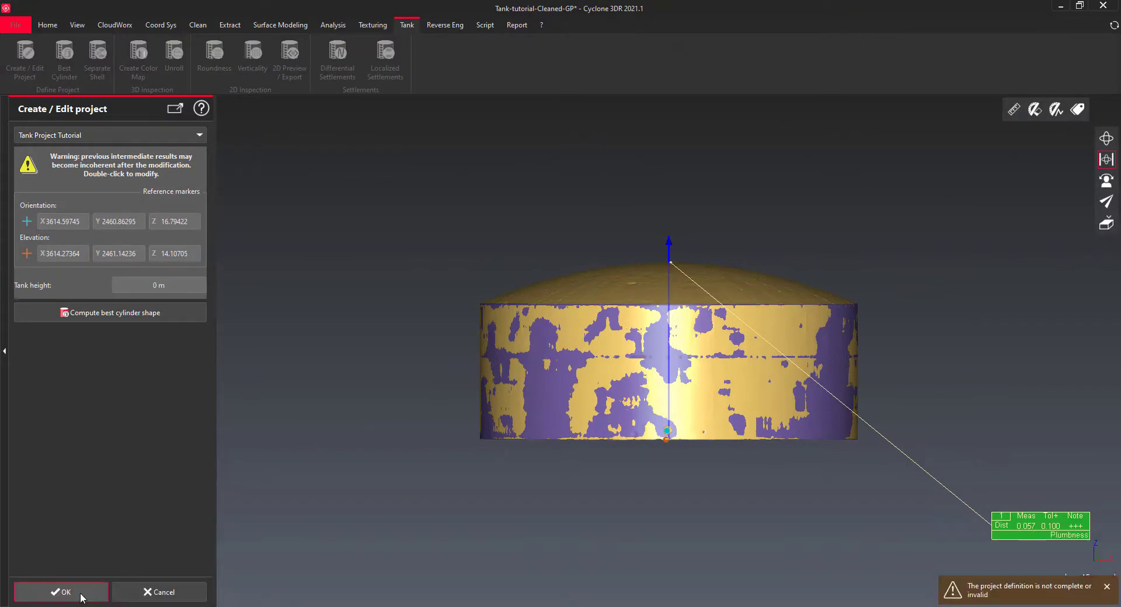
click(148, 592)
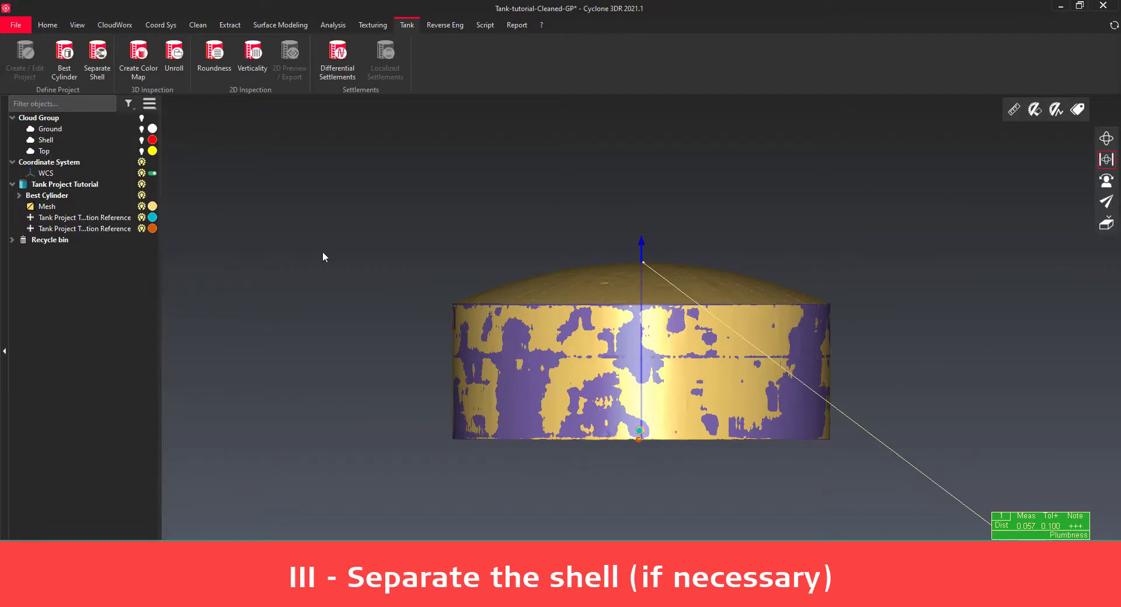
- Separate the tank into shell, top and bottom, then hide the top and floor
click(97, 59)
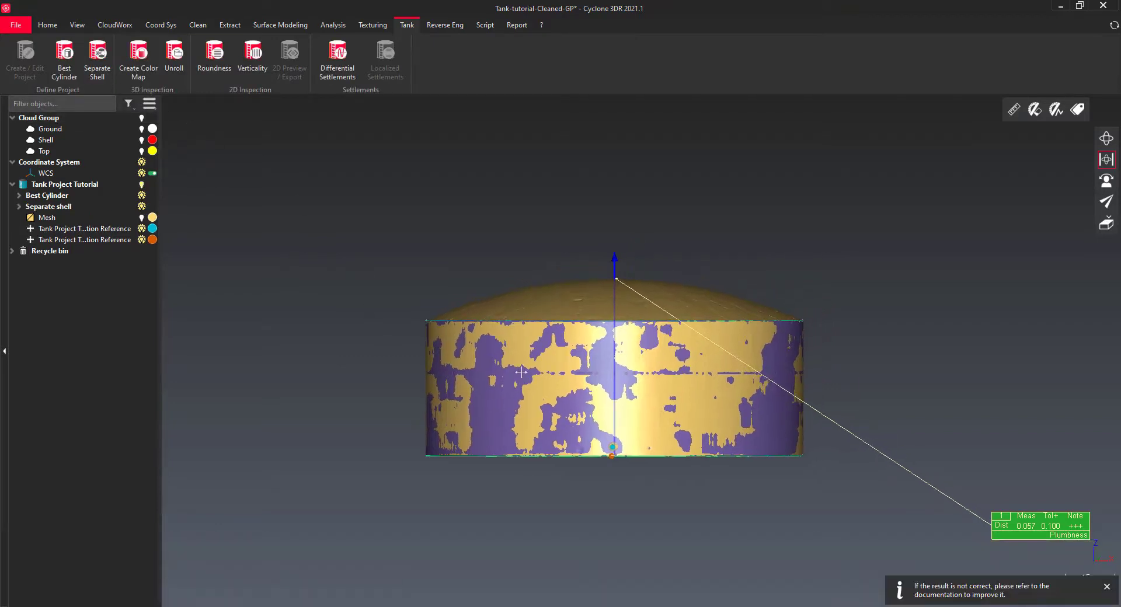
drag(513, 362, 502, 407)
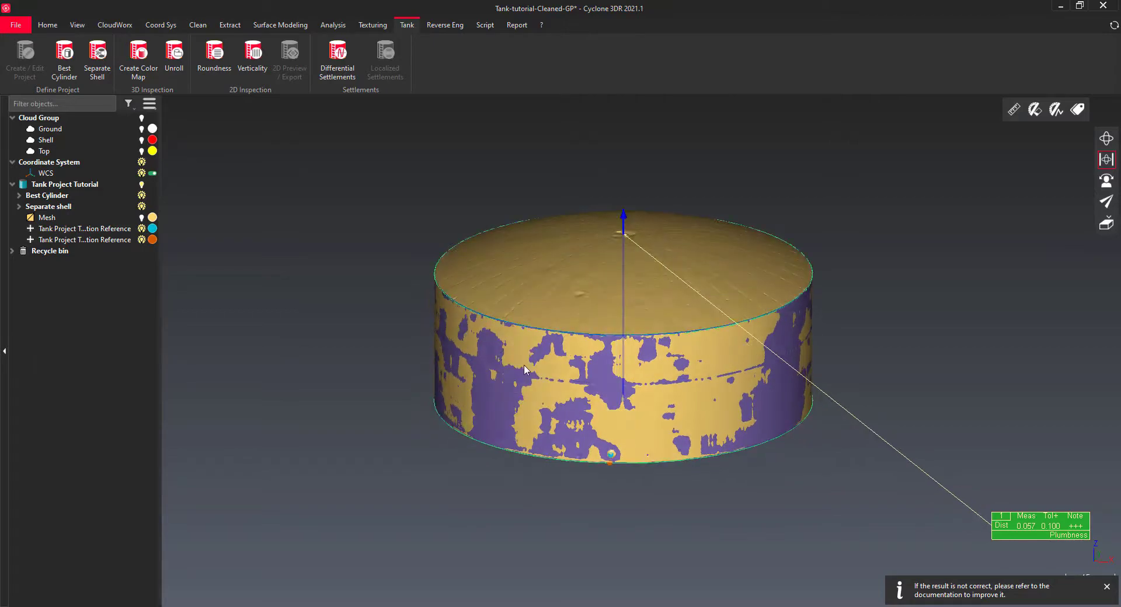
right_click(536, 290)
click(557, 300)
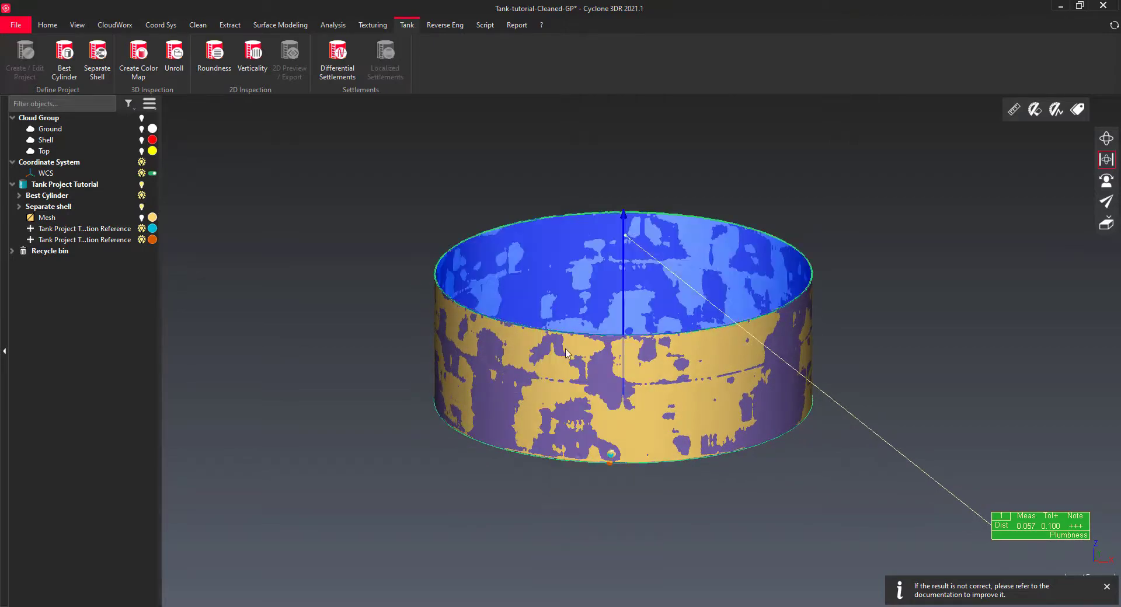
drag(587, 368, 585, 320)
right_click(585, 321)
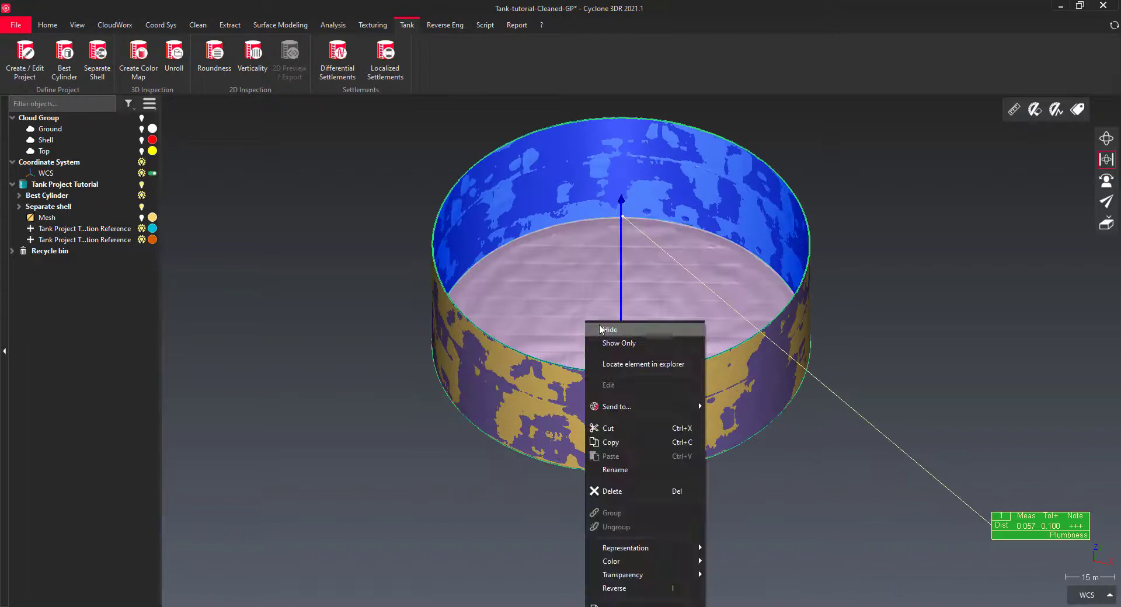
click(589, 332)
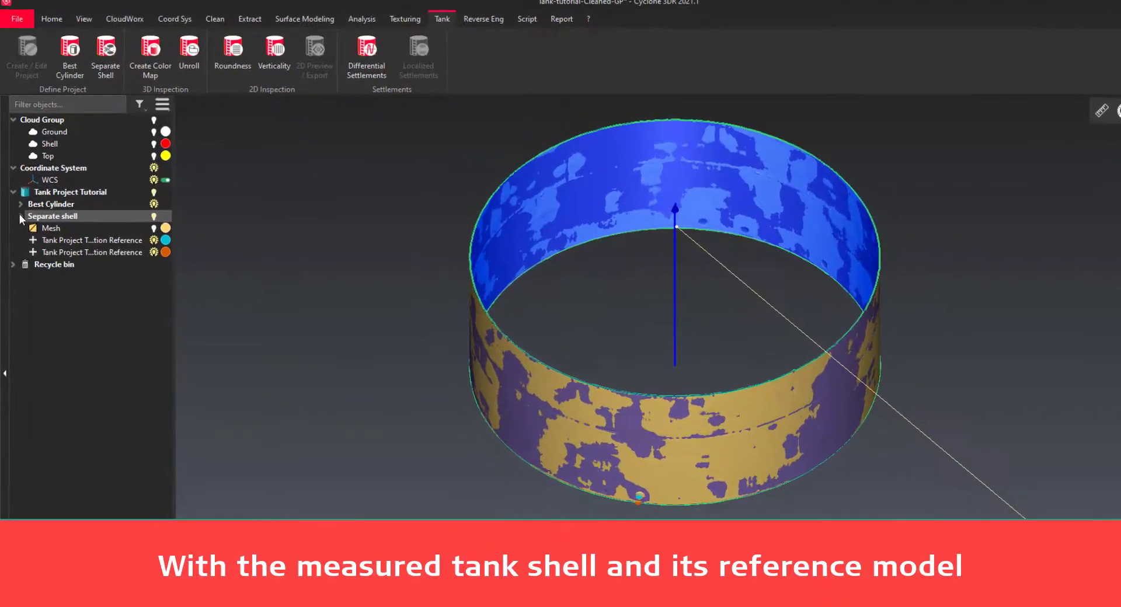
- Show only the Mesh Shell from the Separate shell group
click(20, 206)
click(100, 286)
right_click(101, 286)
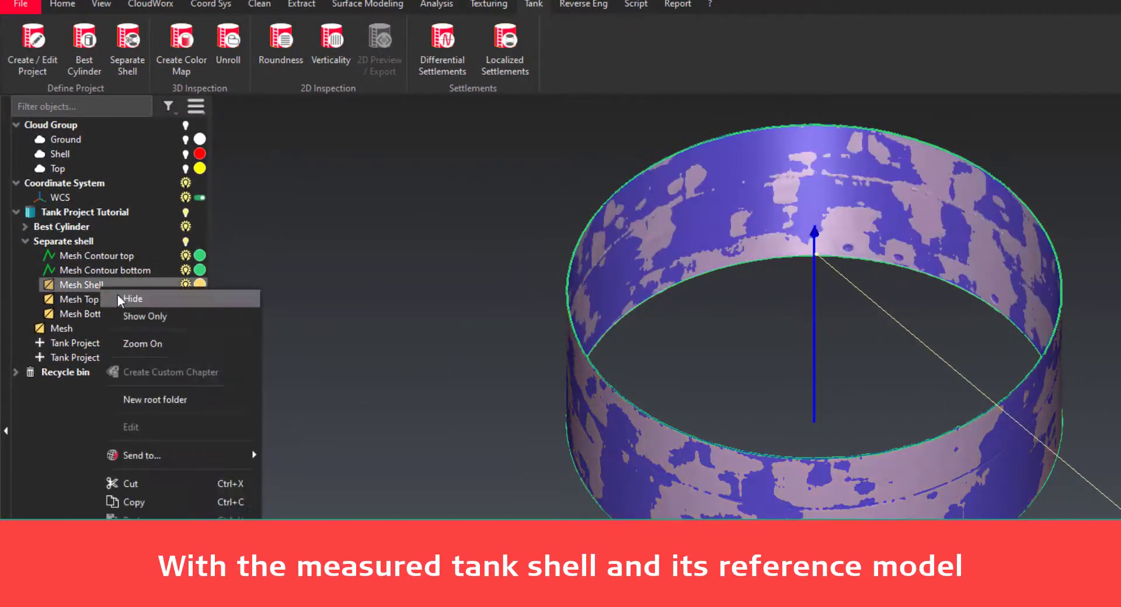
click(142, 313)
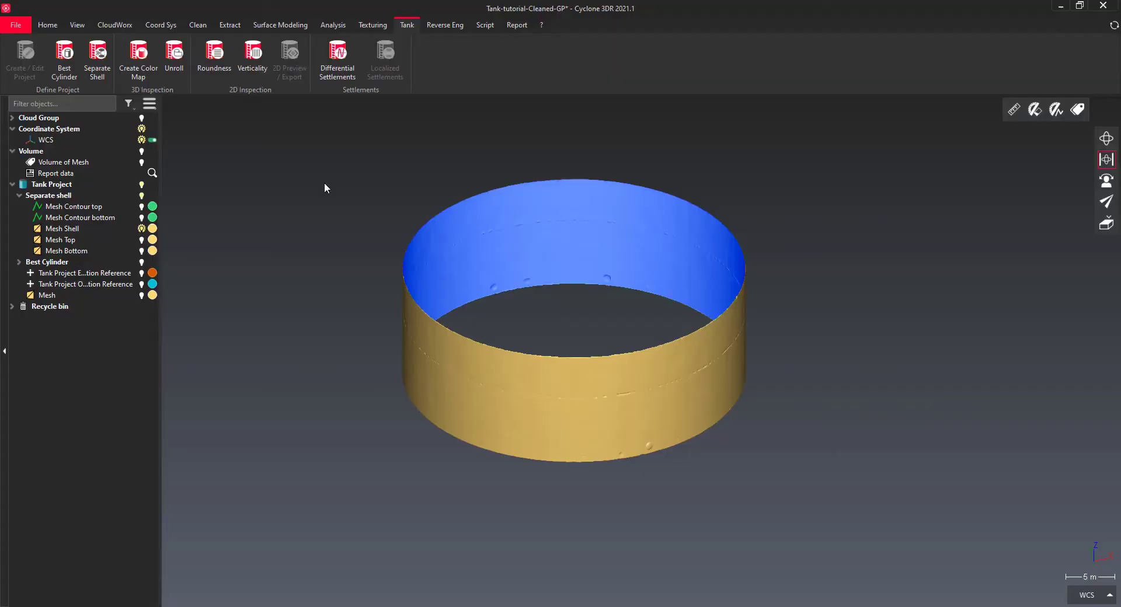
- Create a deviation colour map on the Mesh Shell with a 0.05 m maximum distance and preview it
click(95, 231)
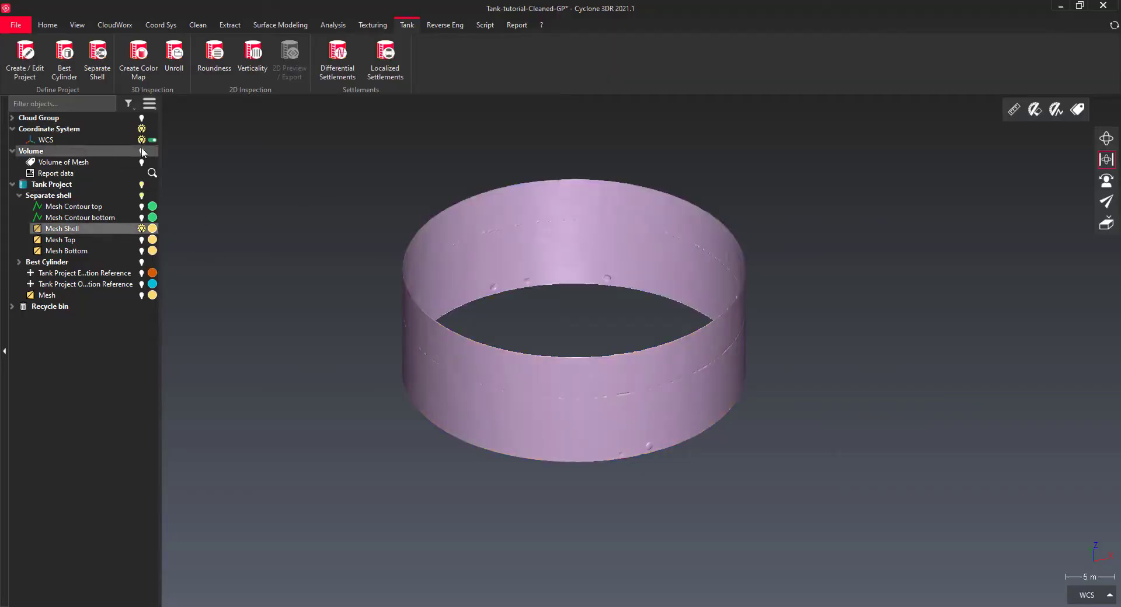
click(138, 69)
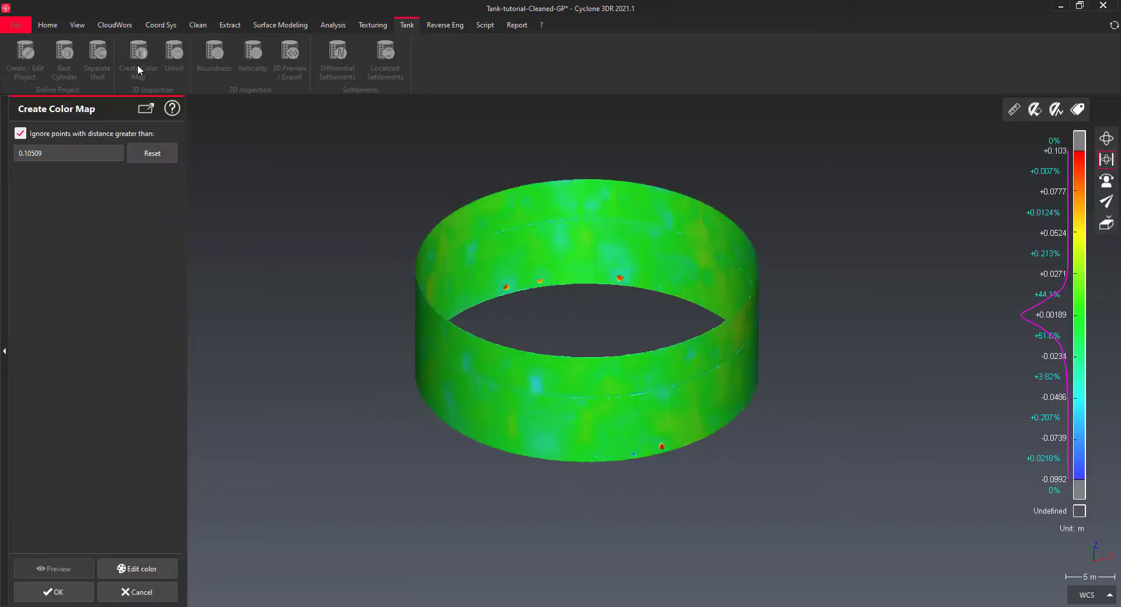
double_click(25, 154)
text(0.05)
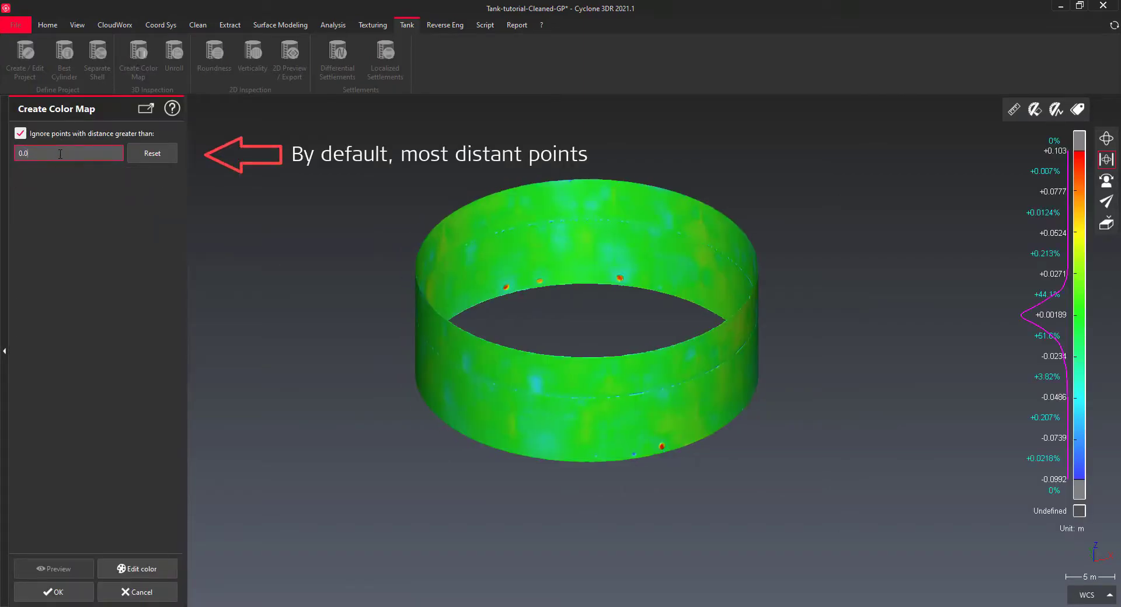
click(52, 575)
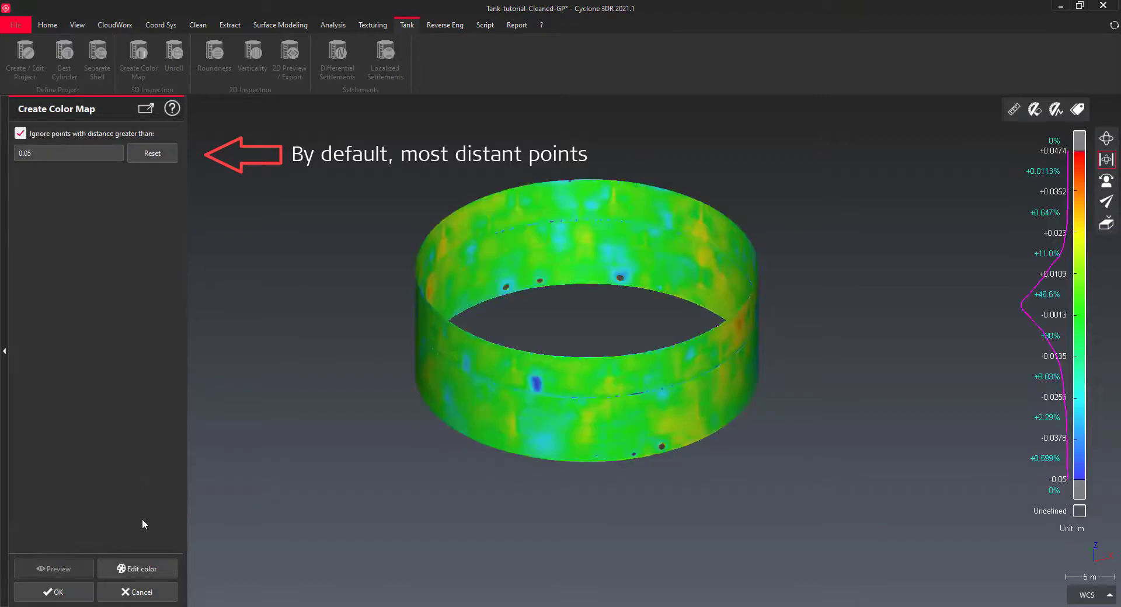
- Try the Tolerance and Regular Centered colour presets, discard them, and keep the continuous gradient
click(134, 568)
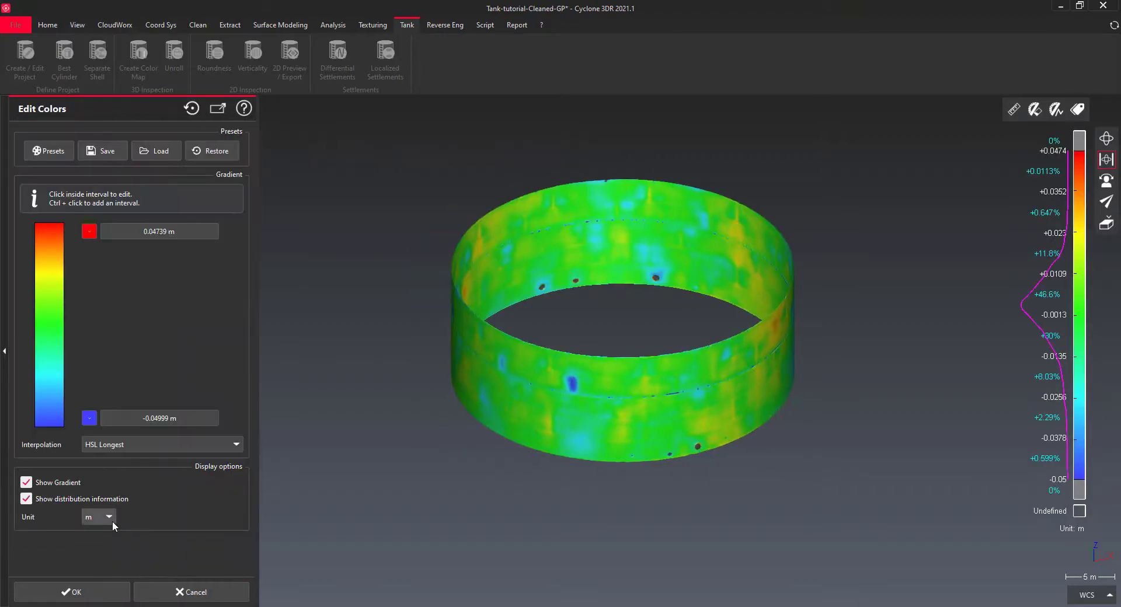
click(56, 151)
click(82, 199)
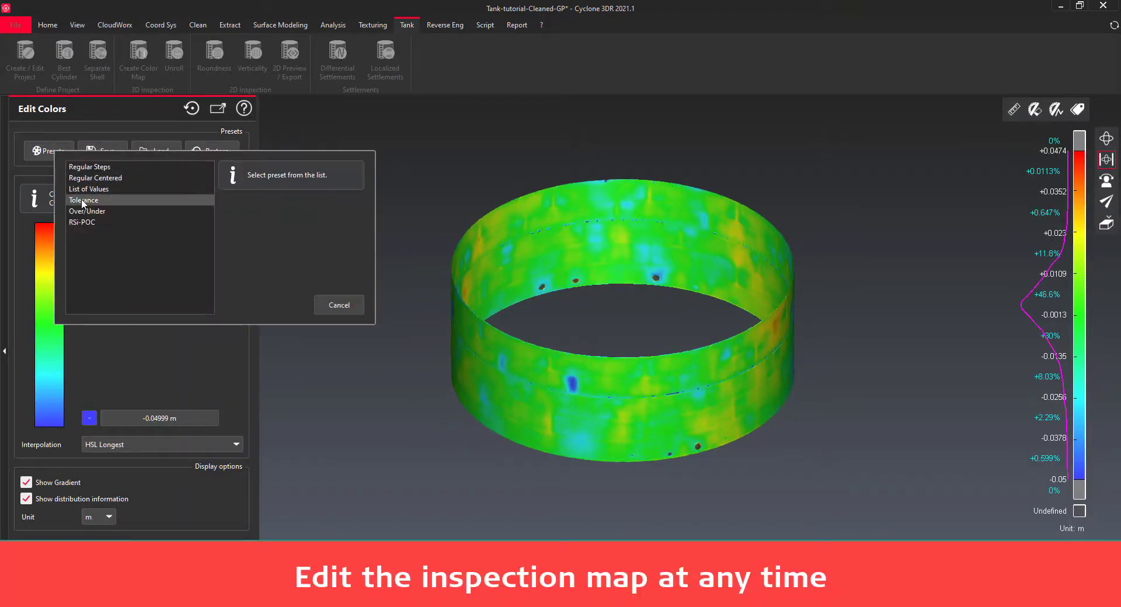
click(85, 178)
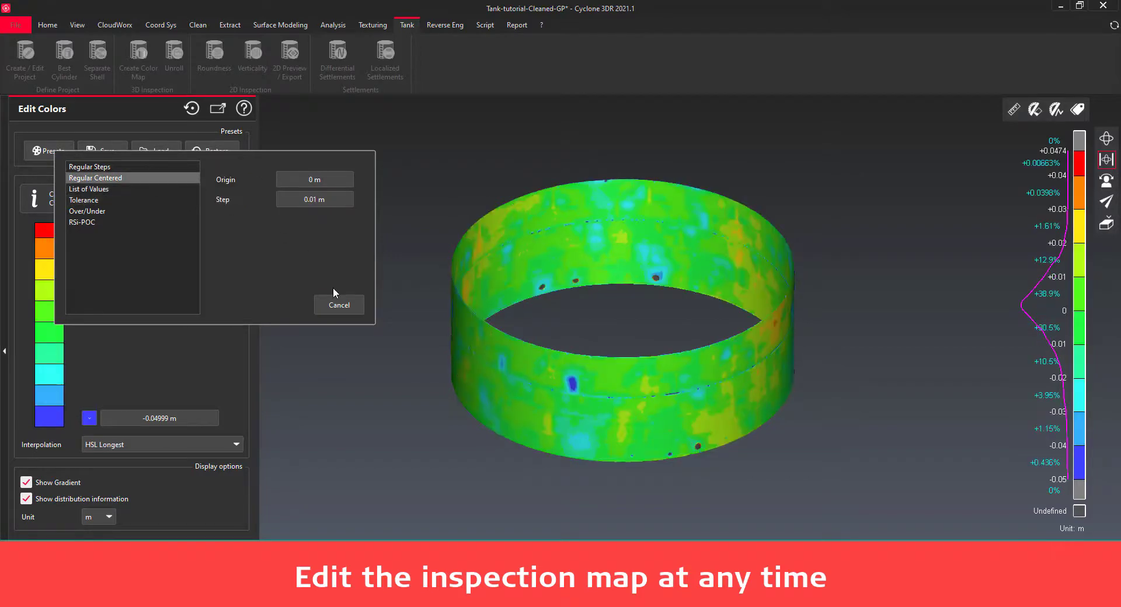
click(339, 306)
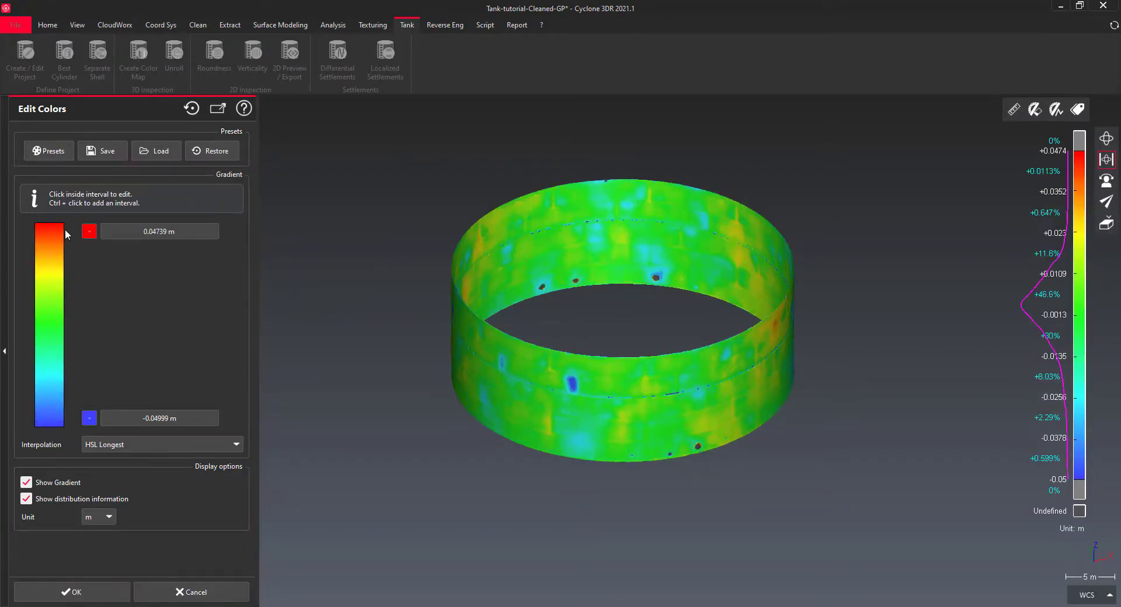
click(93, 592)
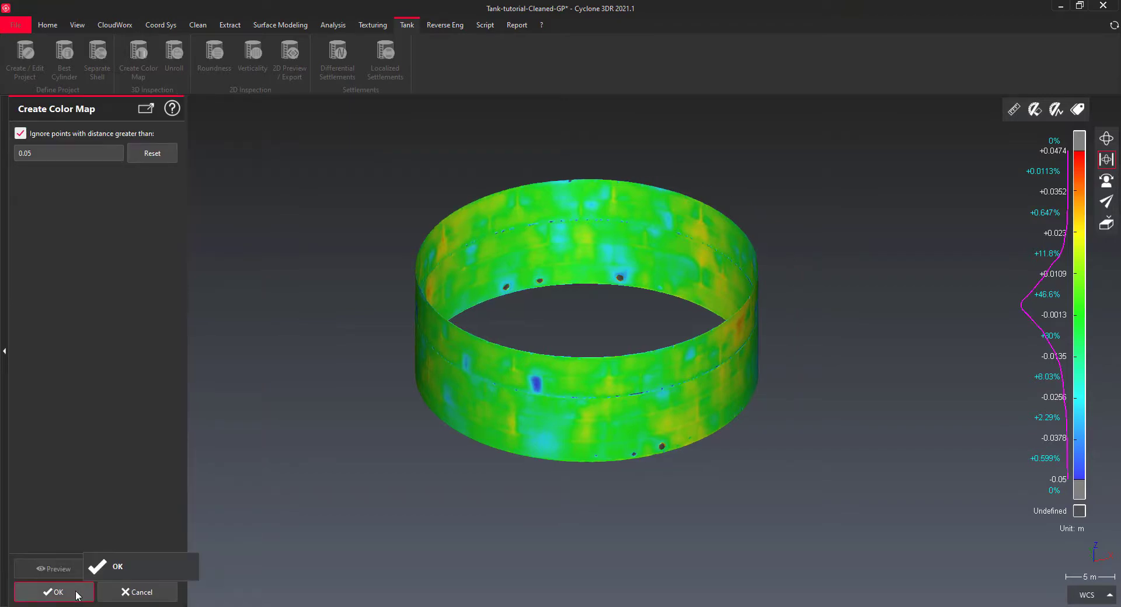
- Accept the colour map and start Measure Deviation with the label comment DEFORMATION
click(80, 593)
click(333, 24)
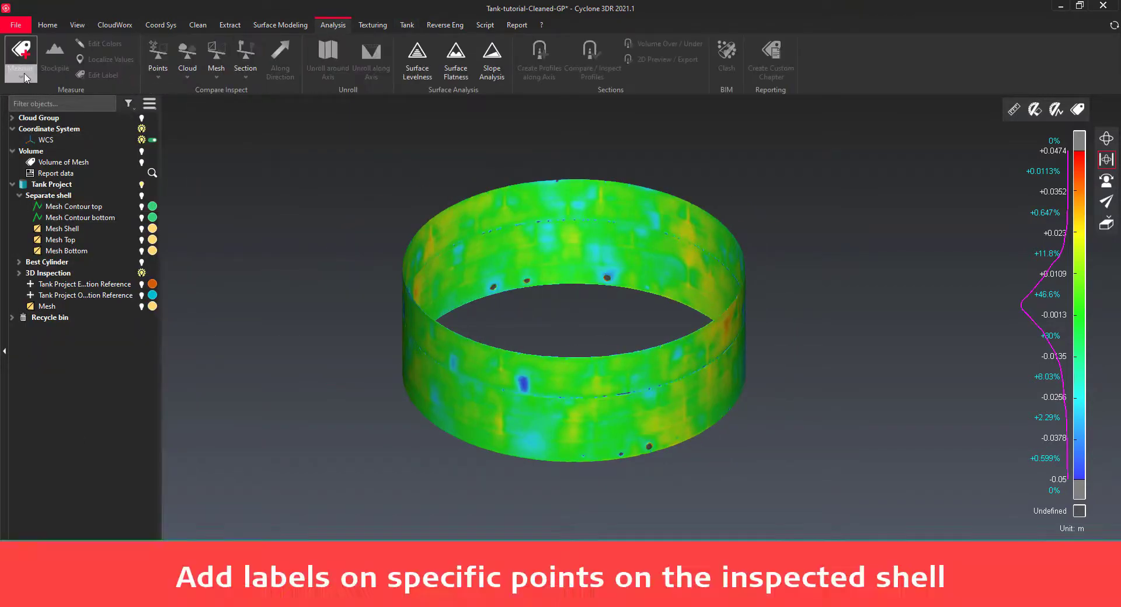
click(21, 75)
click(30, 96)
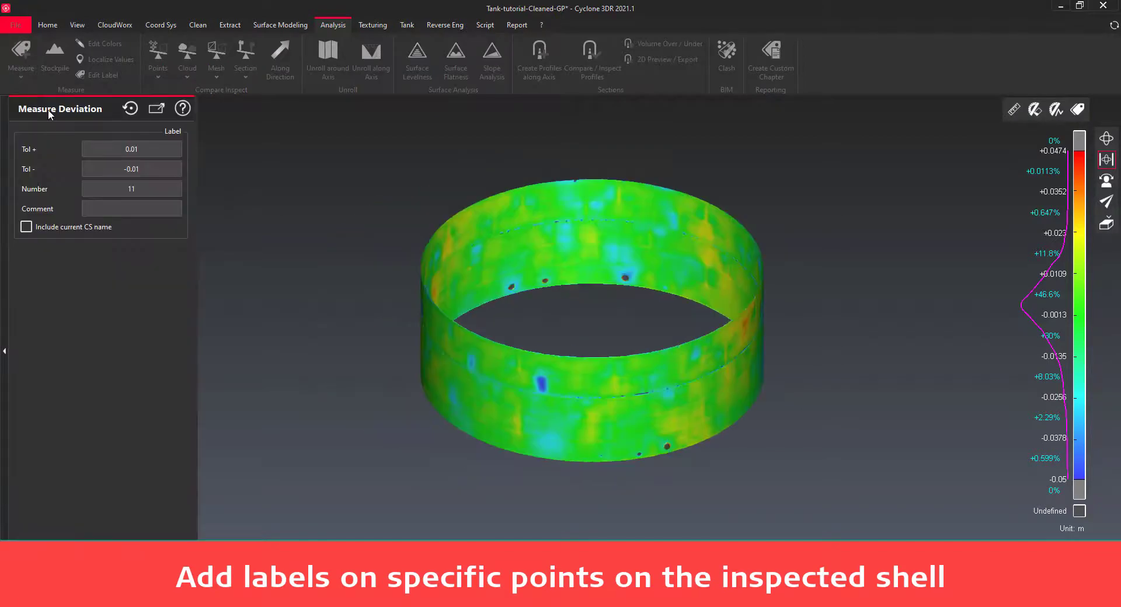
click(124, 210)
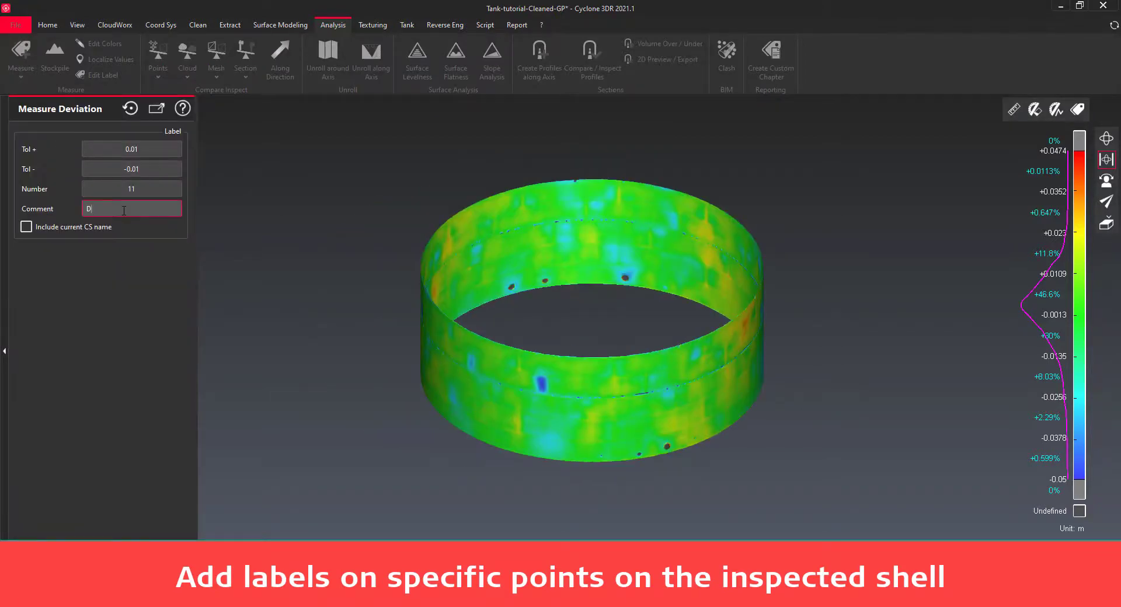
text(DEFORMATION)
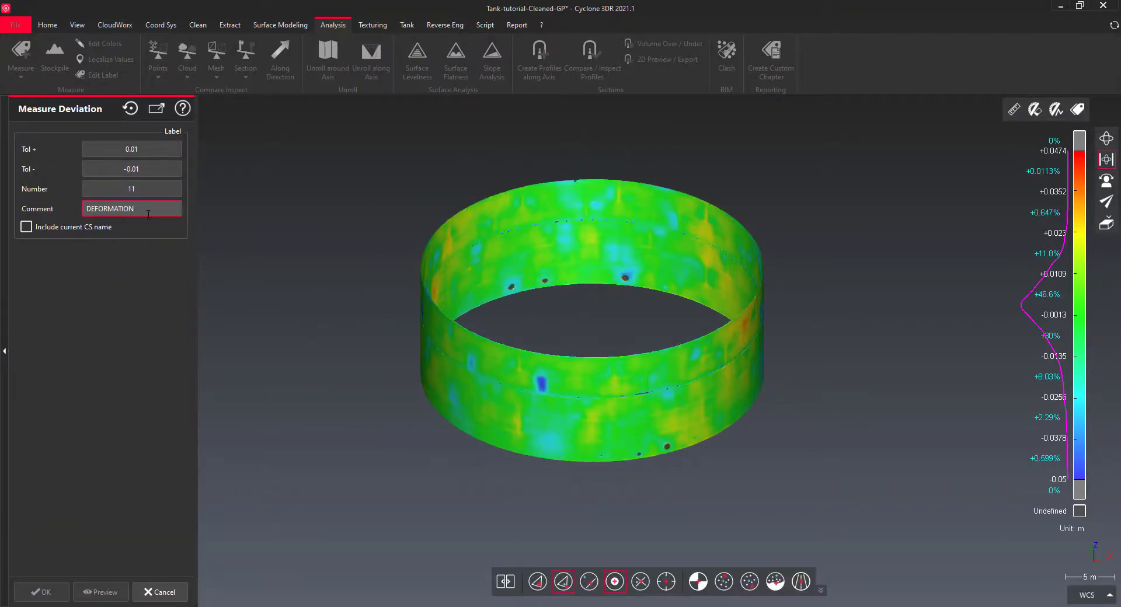
- Label five shell points, three tagged DEFORMATION and two without comment
click(542, 387)
click(746, 326)
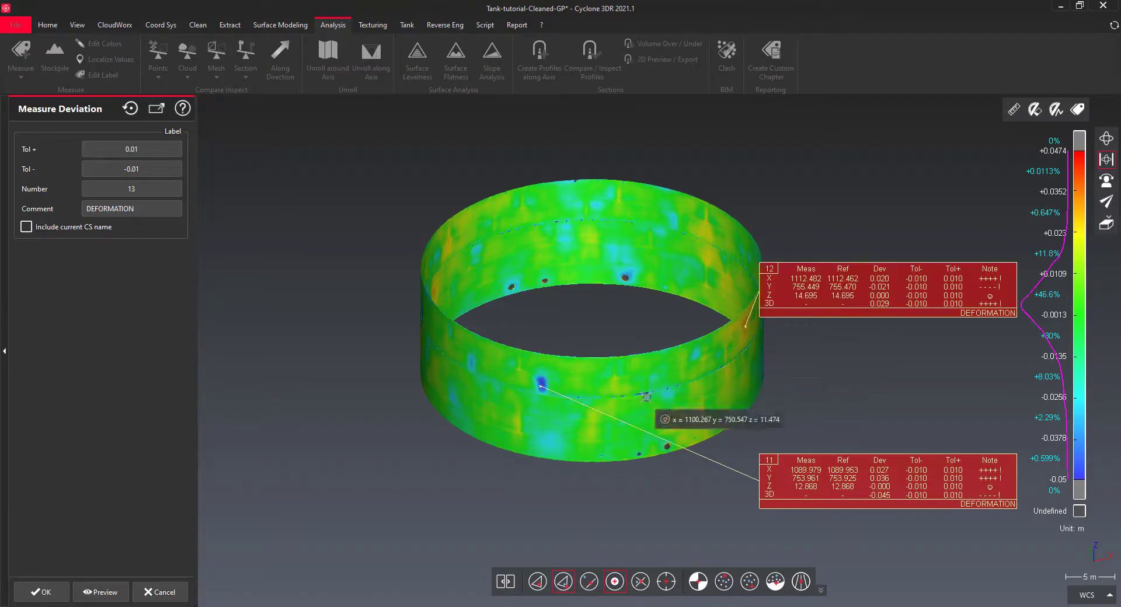
click(531, 430)
key(BackSpace)
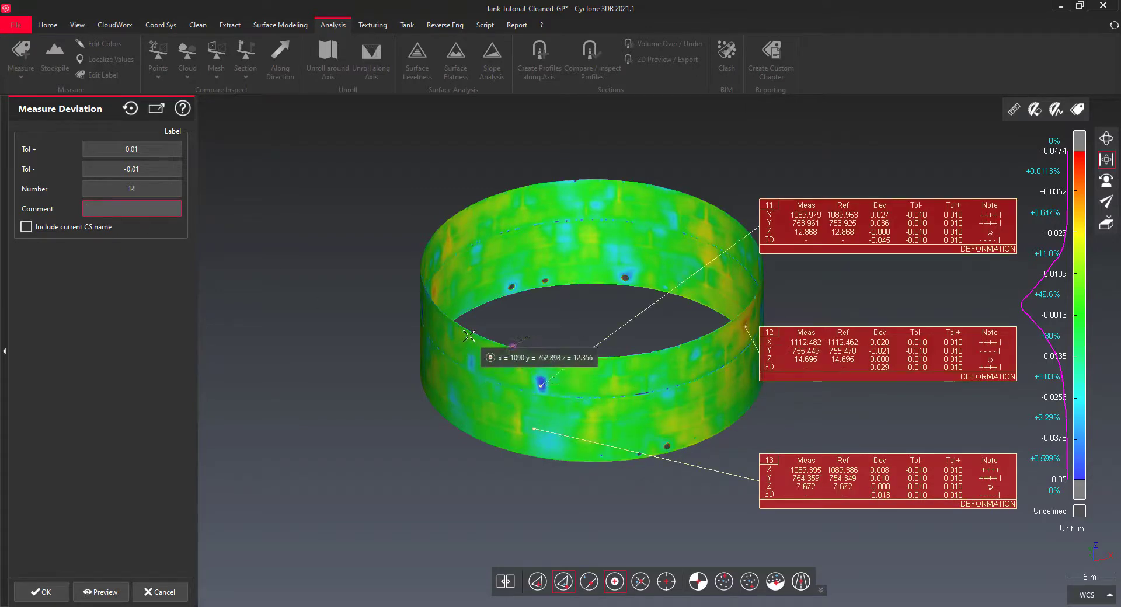
click(513, 346)
click(444, 372)
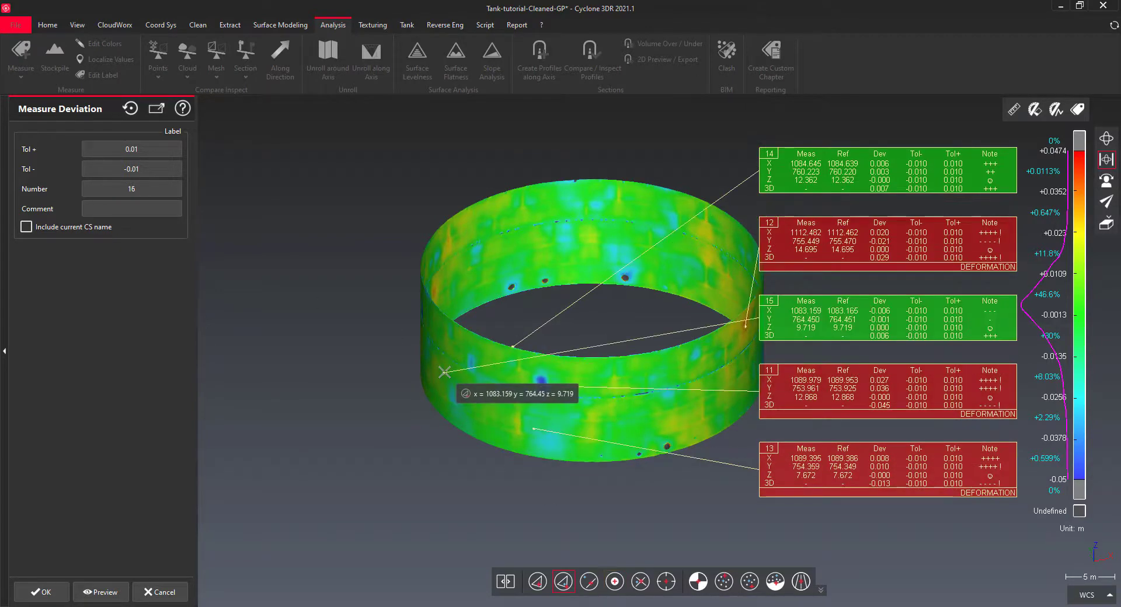
click(56, 593)
- Reduce label 12 to its Z and 3D rows and move it to the tank's upper left
double_click(845, 253)
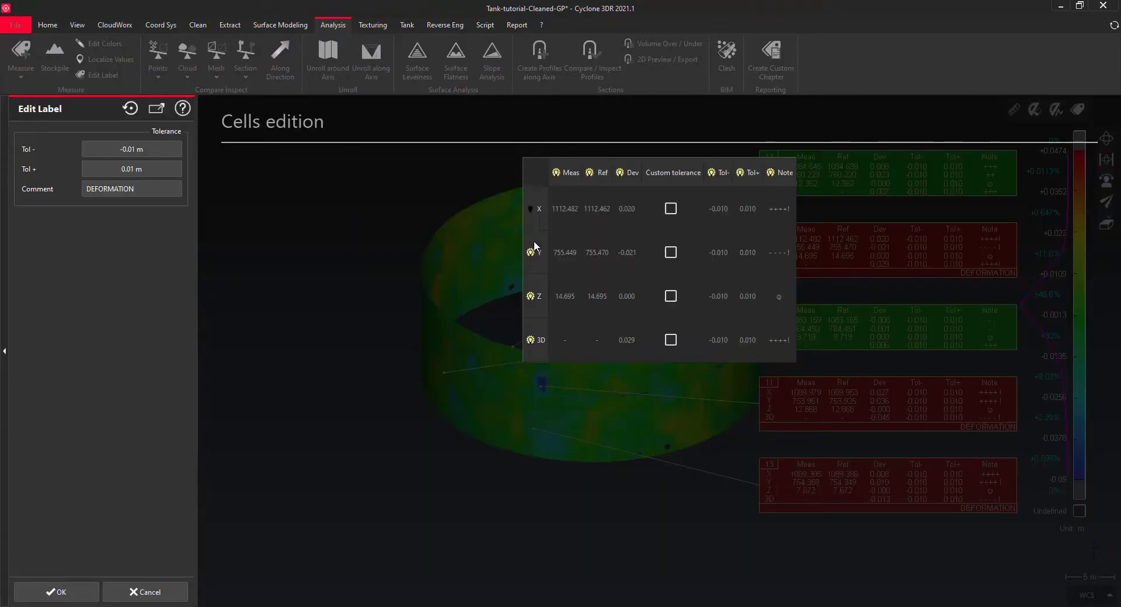
click(586, 459)
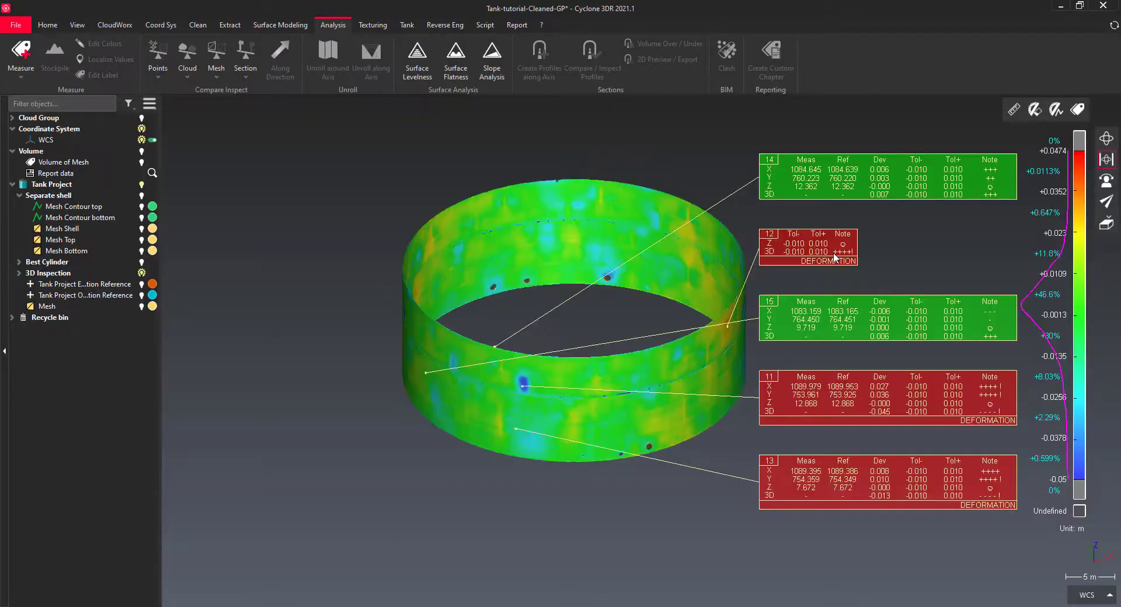
drag(835, 257, 702, 301)
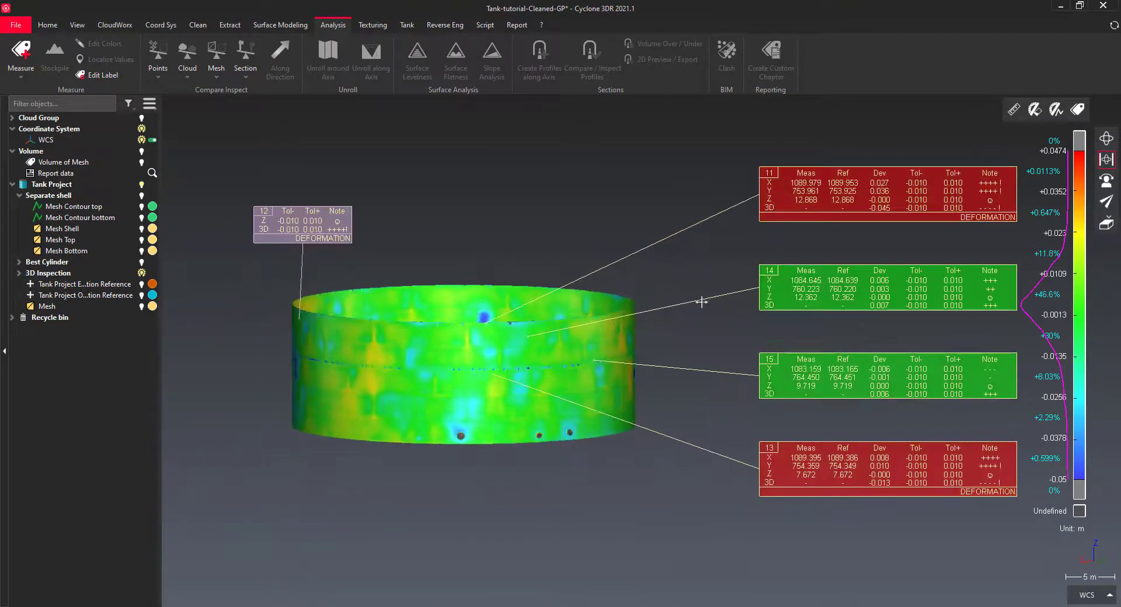
scroll(365, 374, up, 3)
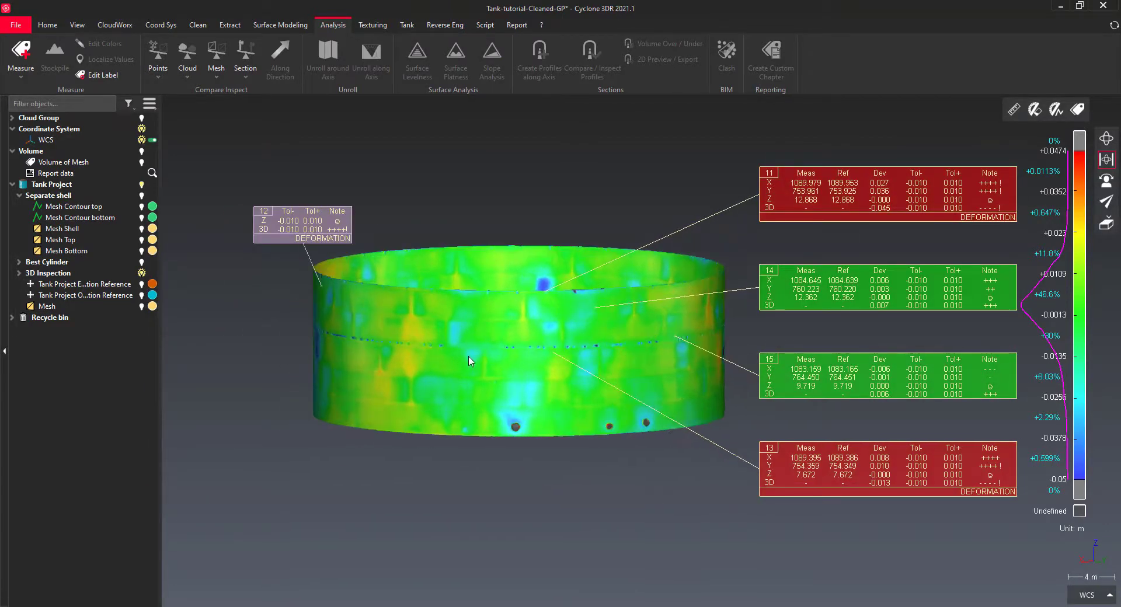
click(473, 332)
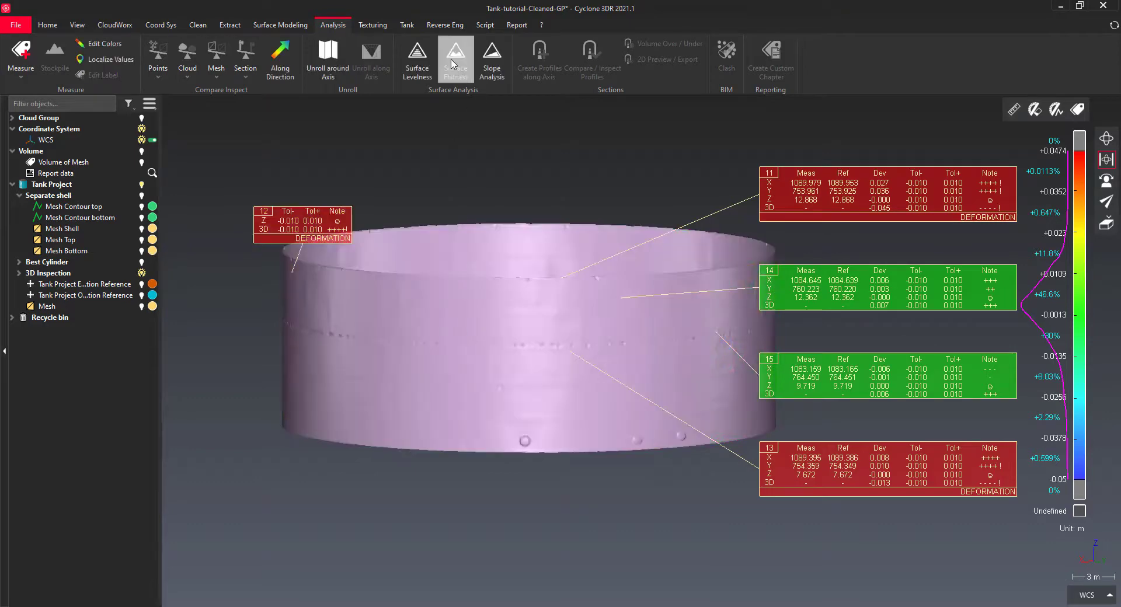
- Start Tank > Unroll on the shell mesh and preview the unrolled result
click(411, 27)
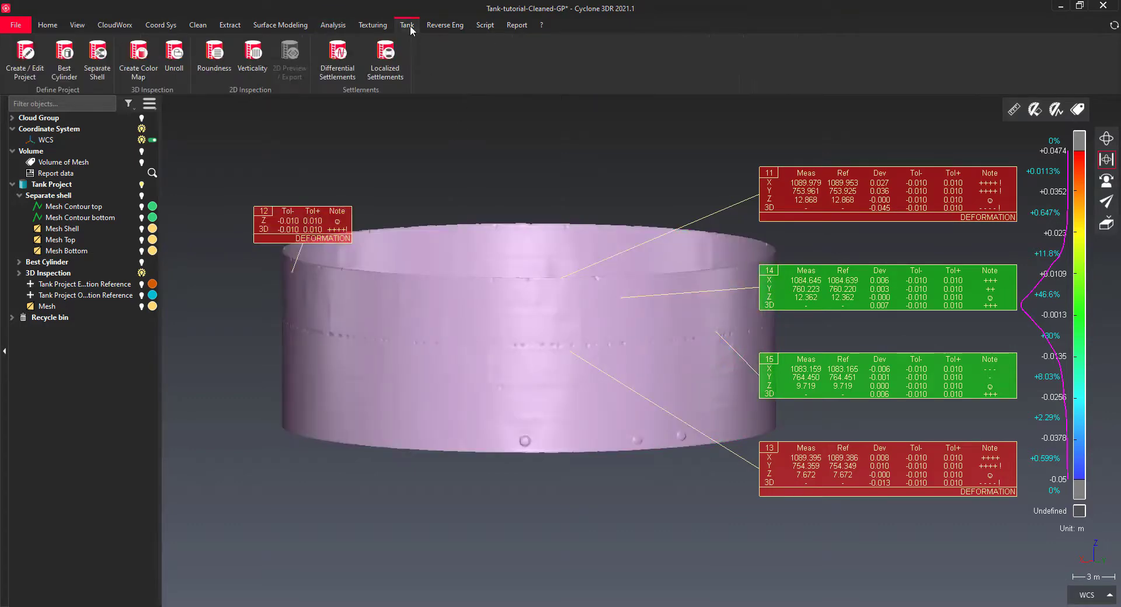
click(174, 52)
drag(512, 379, 556, 350)
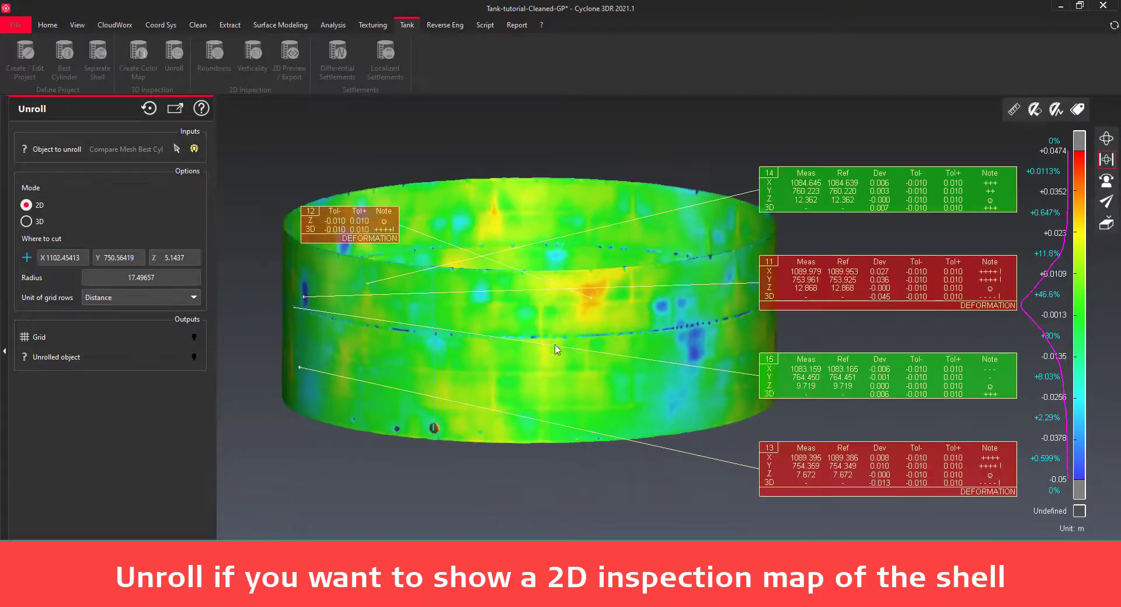
scroll(463, 369, up, 3)
drag(463, 370, 643, 360)
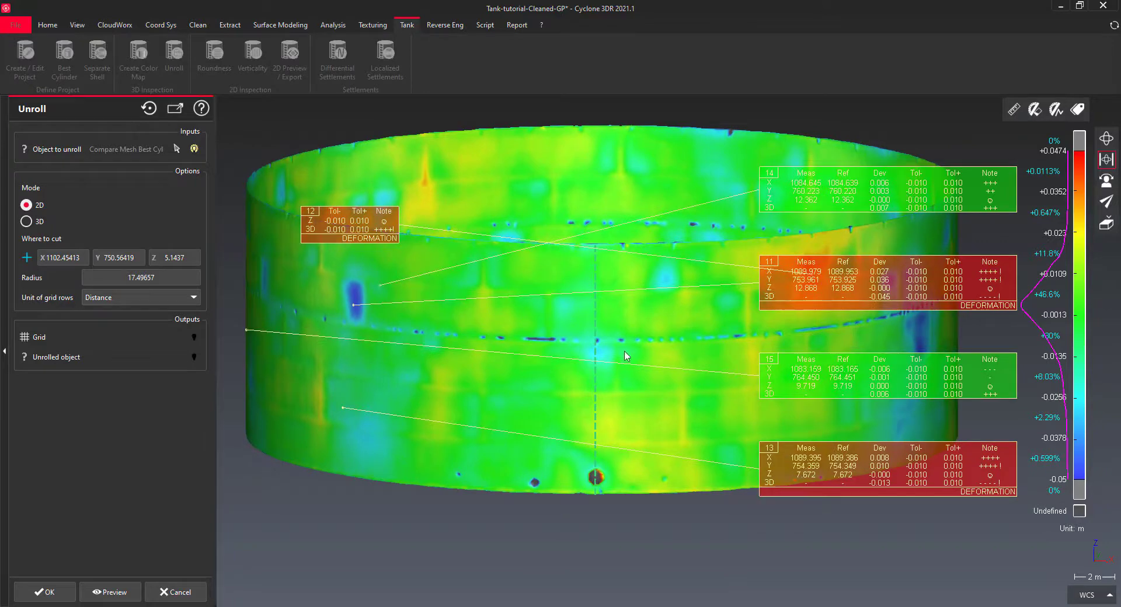
scroll(597, 342, up, 3)
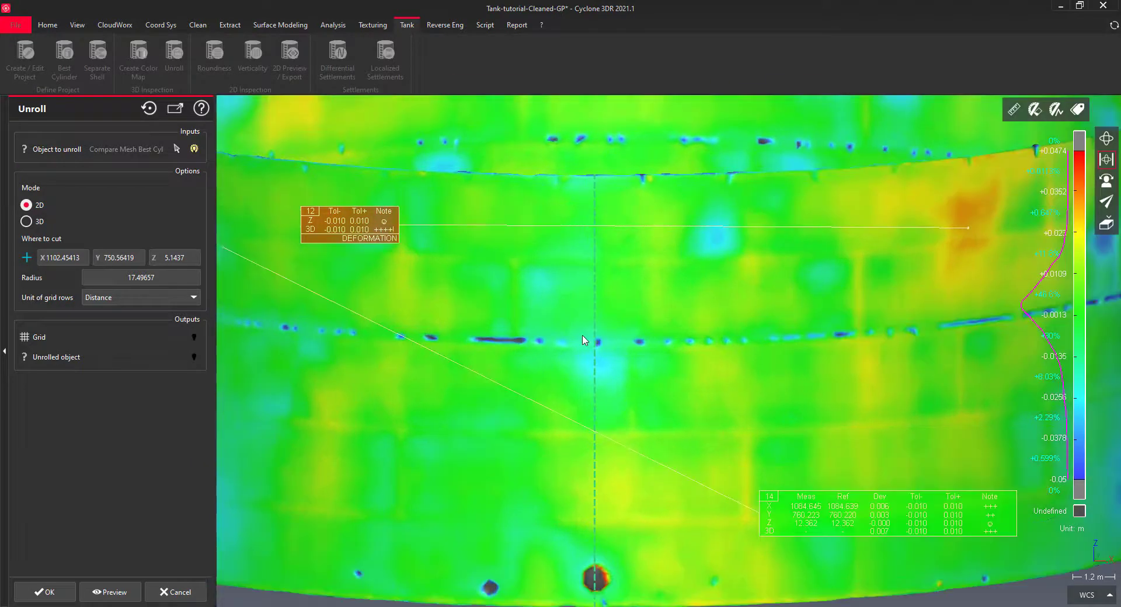
click(109, 593)
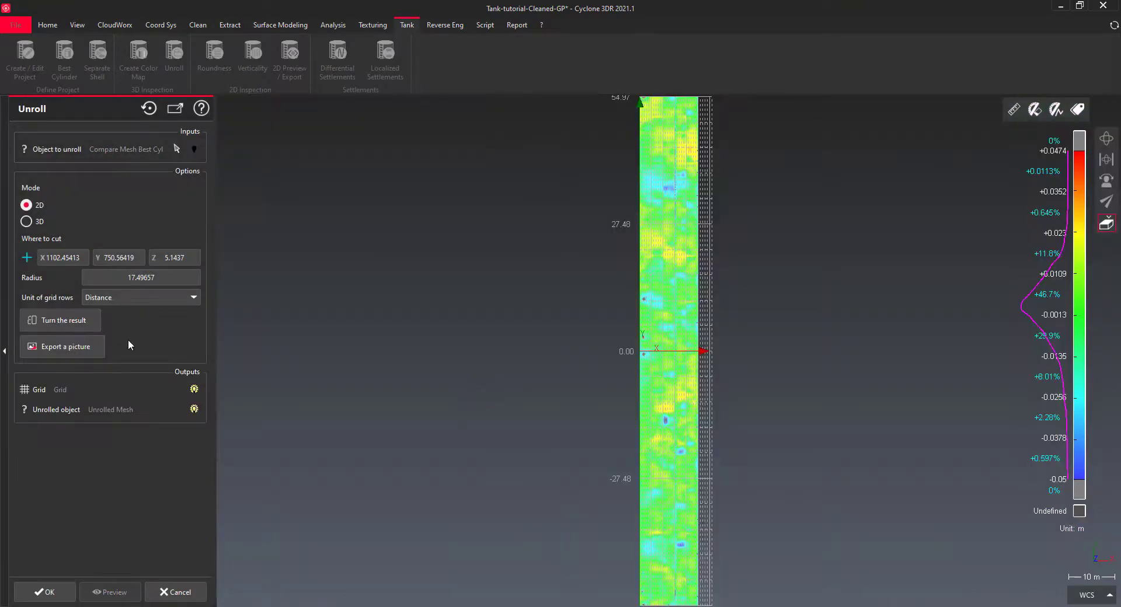
- Turn the unrolled strip horizontal and set the grid row units to Distance
click(87, 322)
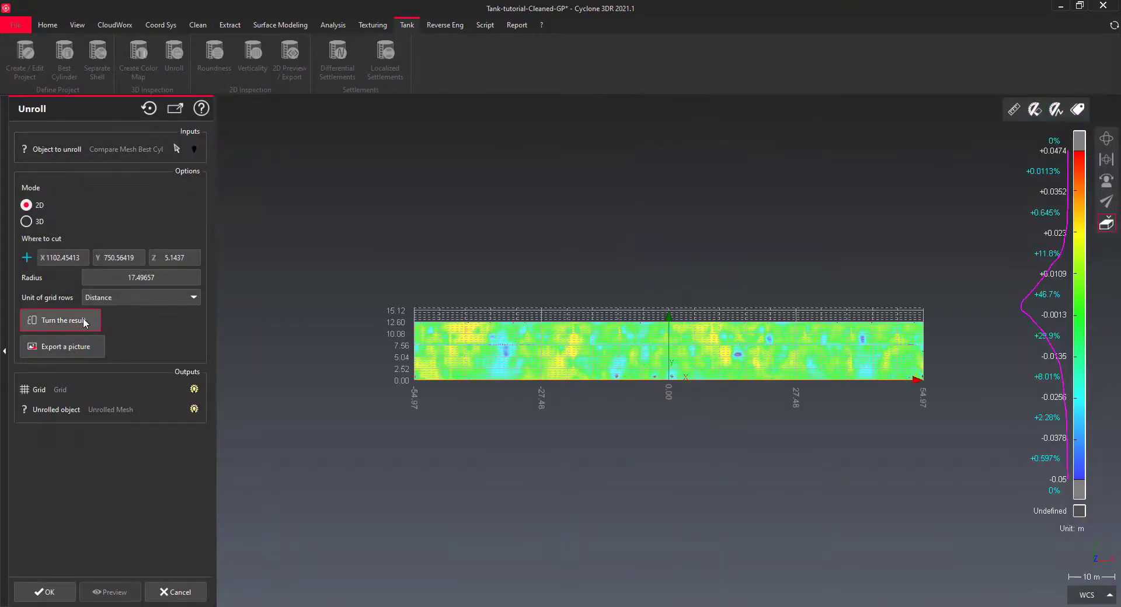
scroll(532, 355, up, 3)
right_drag(533, 354, 419, 355)
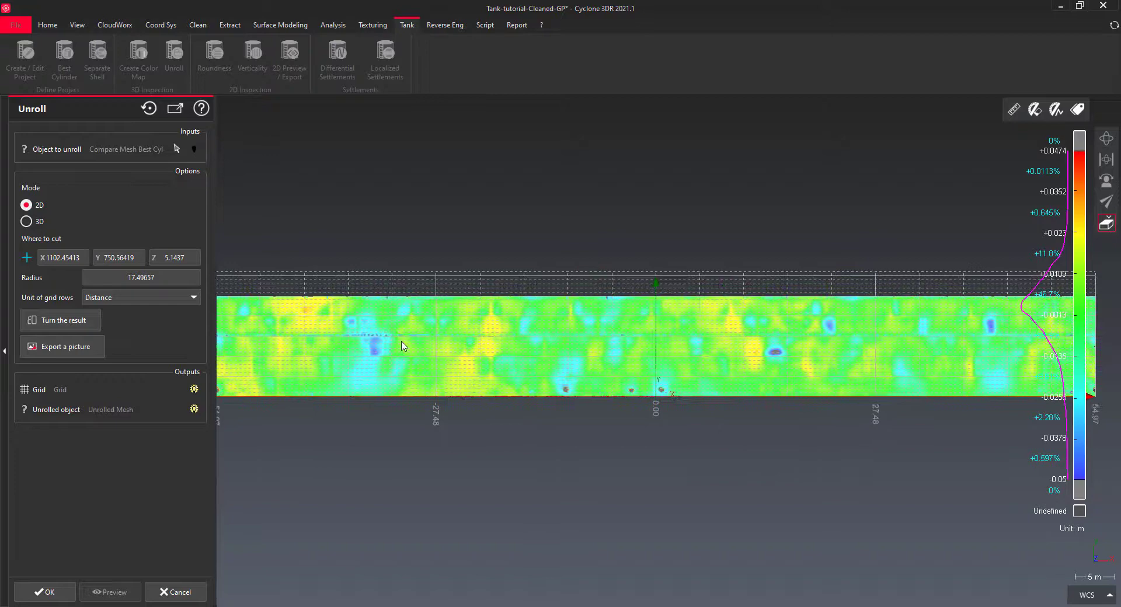
click(151, 300)
click(122, 325)
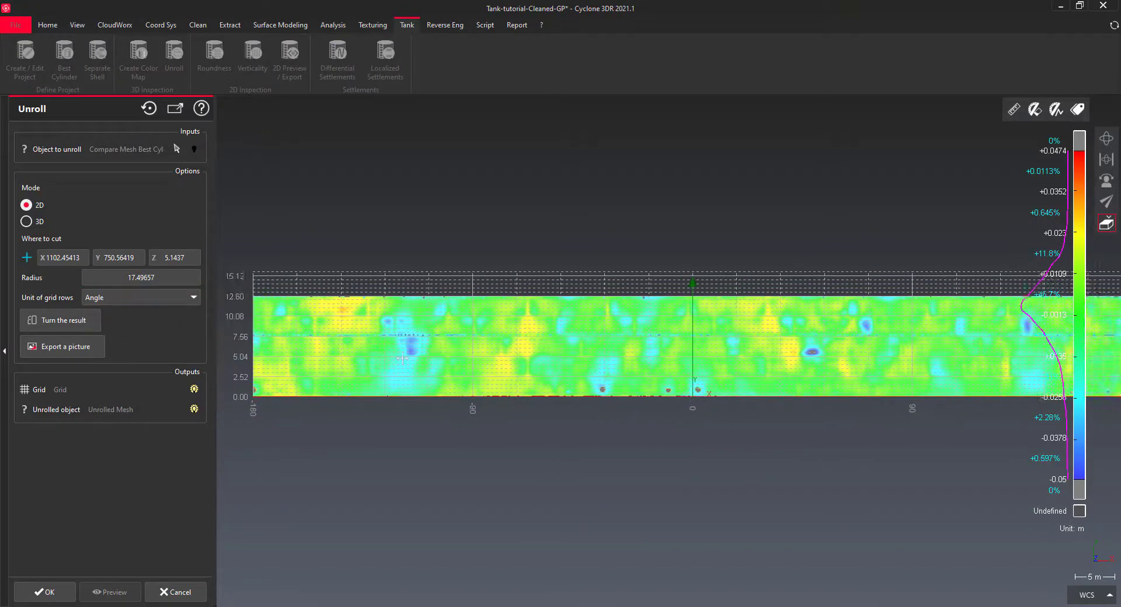
click(146, 300)
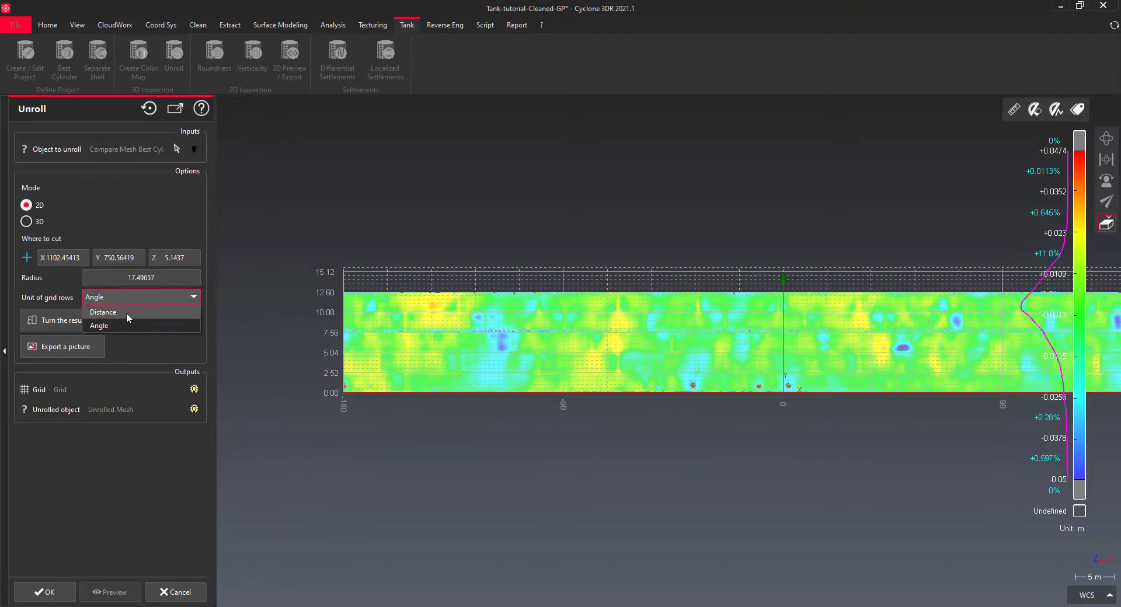
click(126, 313)
right_drag(619, 345, 496, 339)
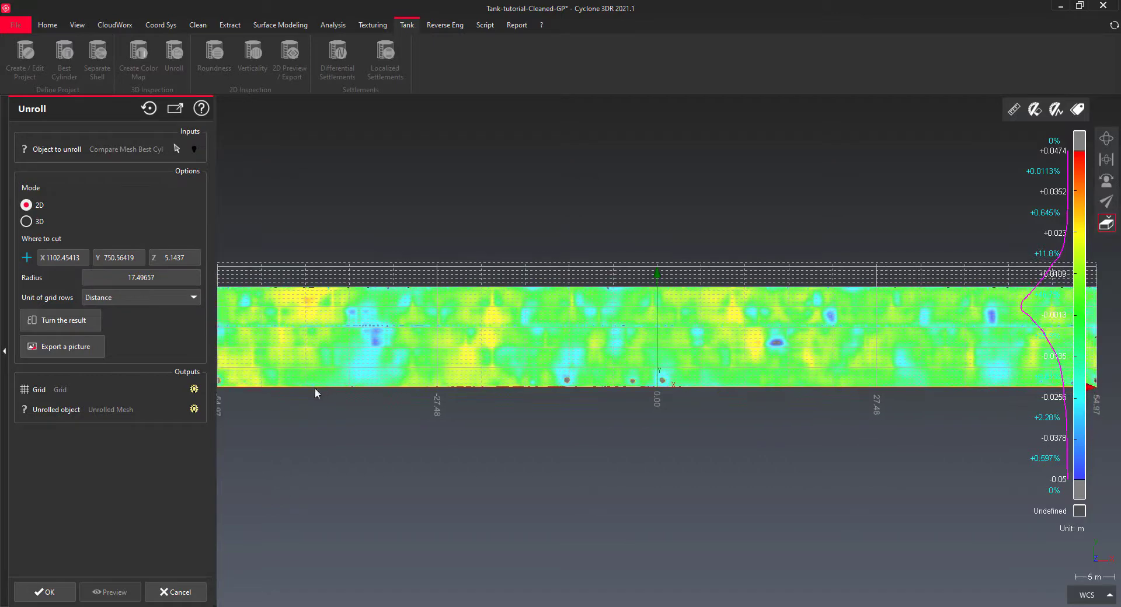
- Accept the unrolled map and set the Unroll grid's vertical subdivisions to 1
click(49, 593)
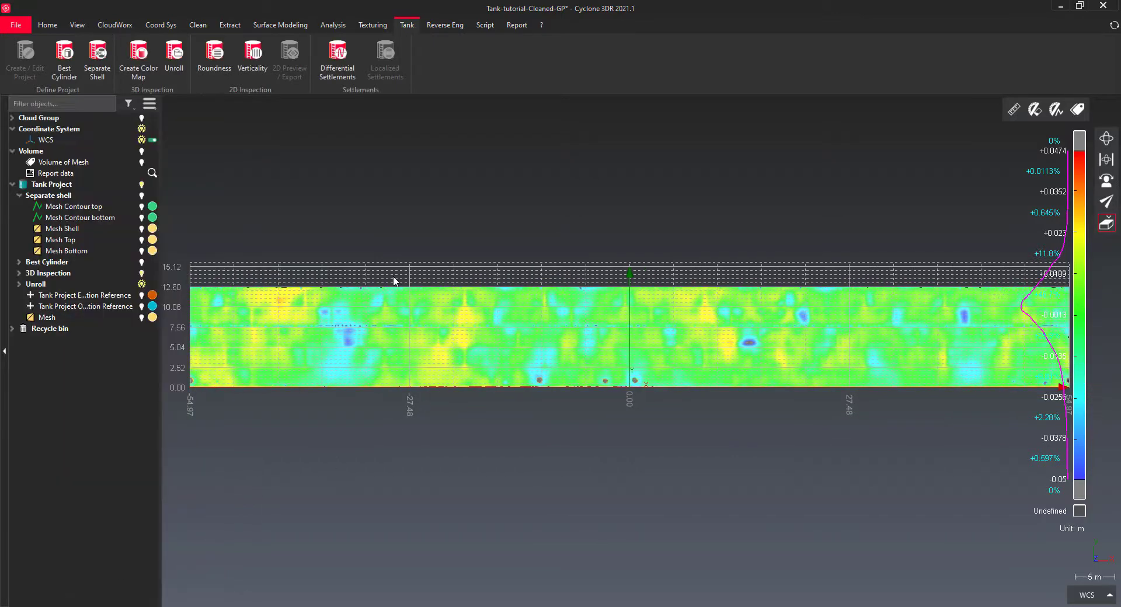
click(355, 272)
click(19, 283)
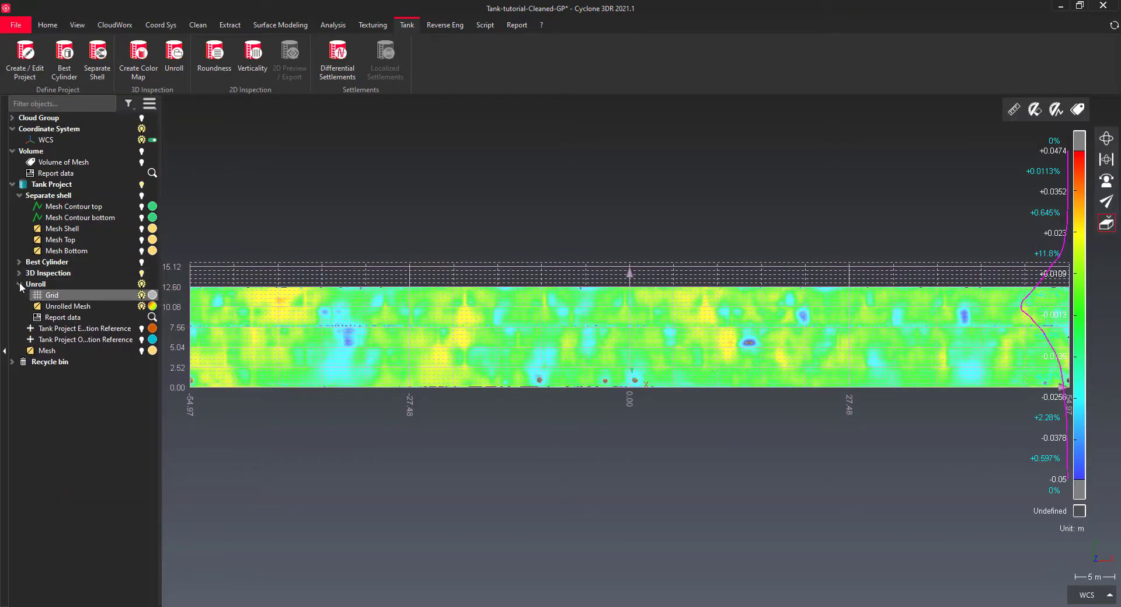
double_click(64, 295)
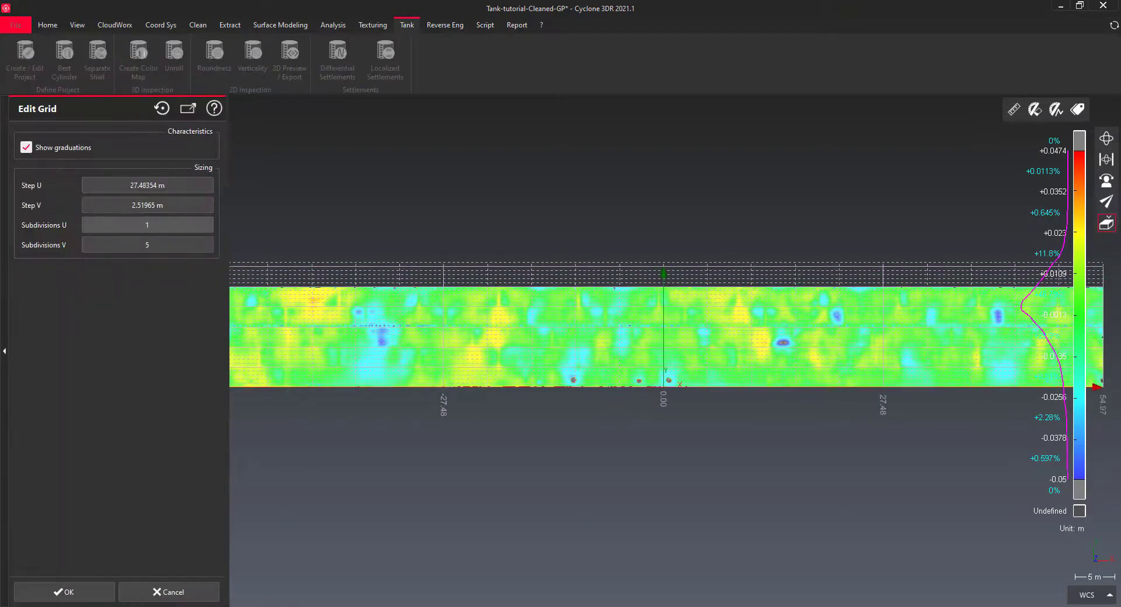
scroll(167, 243, down, 1)
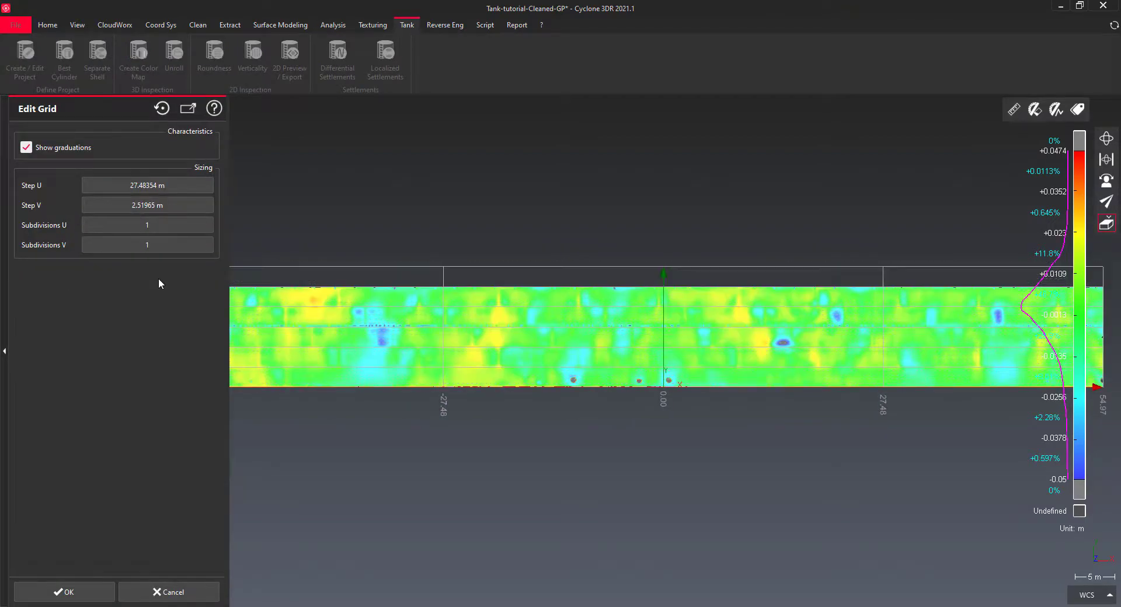
click(88, 592)
- Select the Unrolled Mesh and open its Edit Colors settings
click(290, 338)
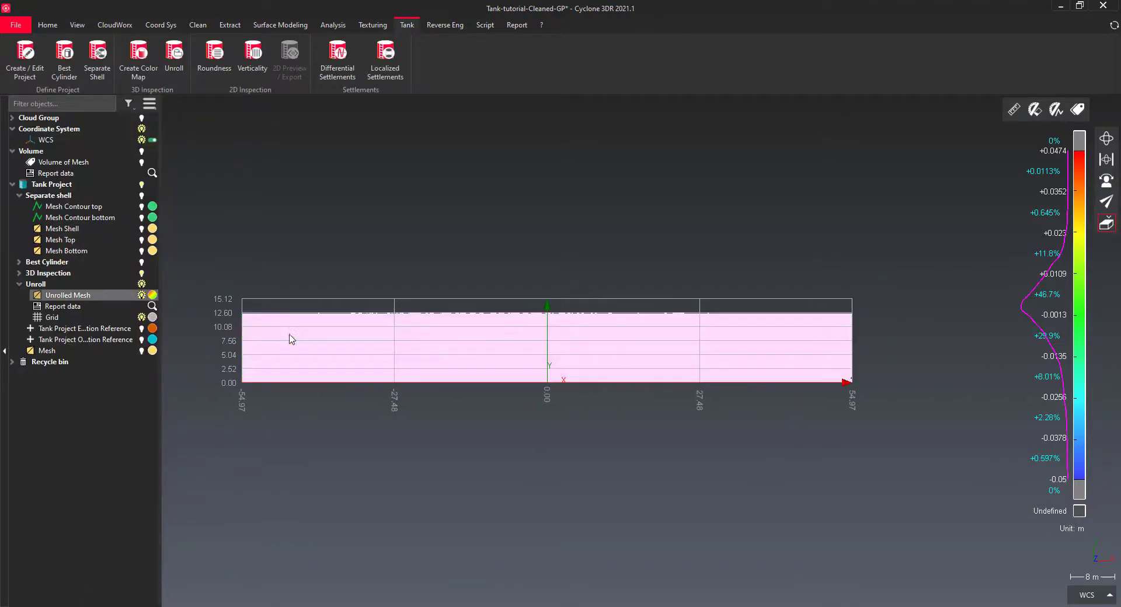
click(153, 296)
click(240, 322)
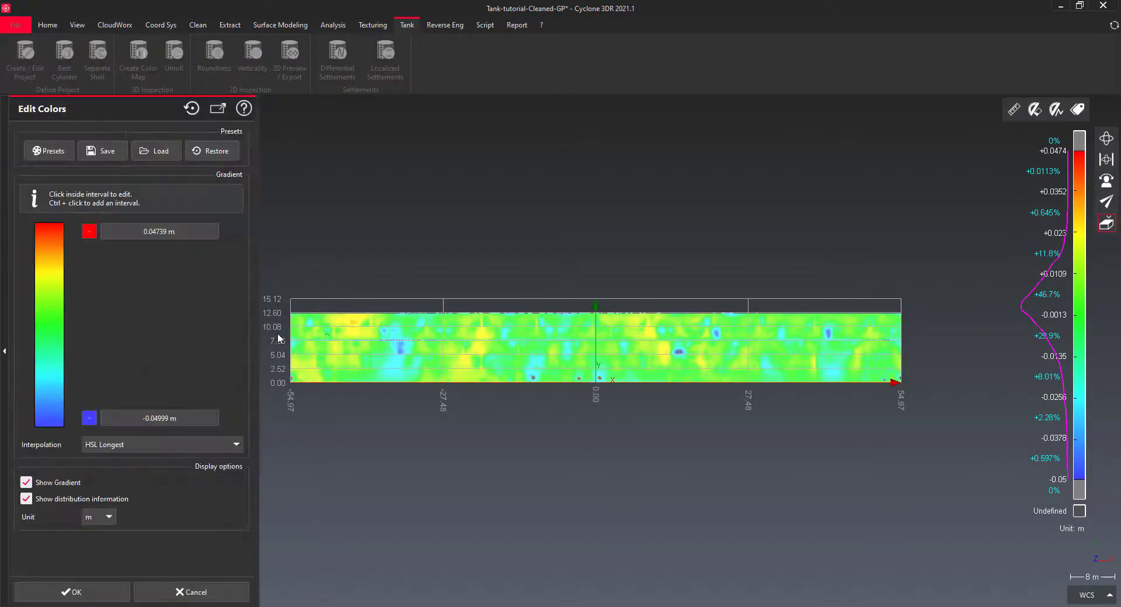